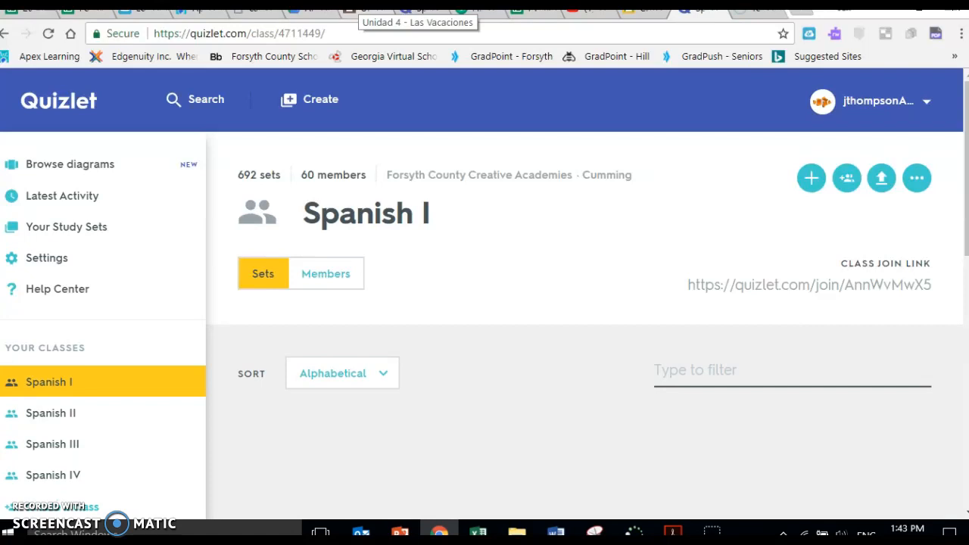
Review the 4.1 vocabulary flashcards assignment and its class join link in Google Classroom, and return to the Spanish I class in Quizlet.
click(367, 9)
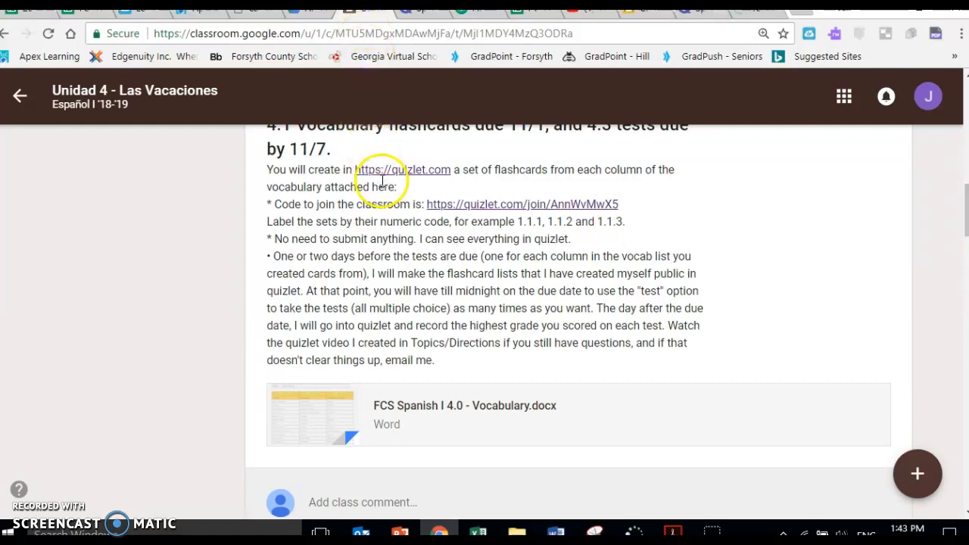
click(23, 99)
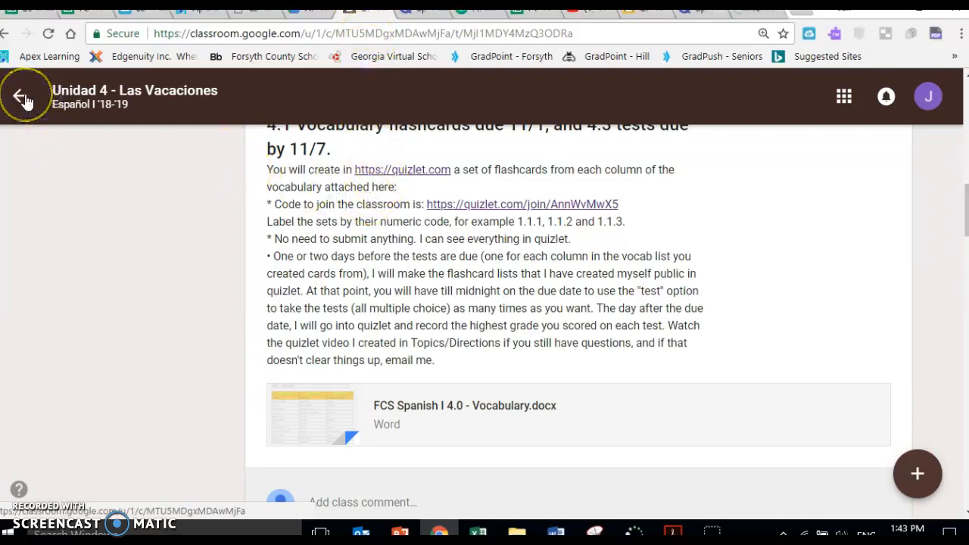
click(521, 206)
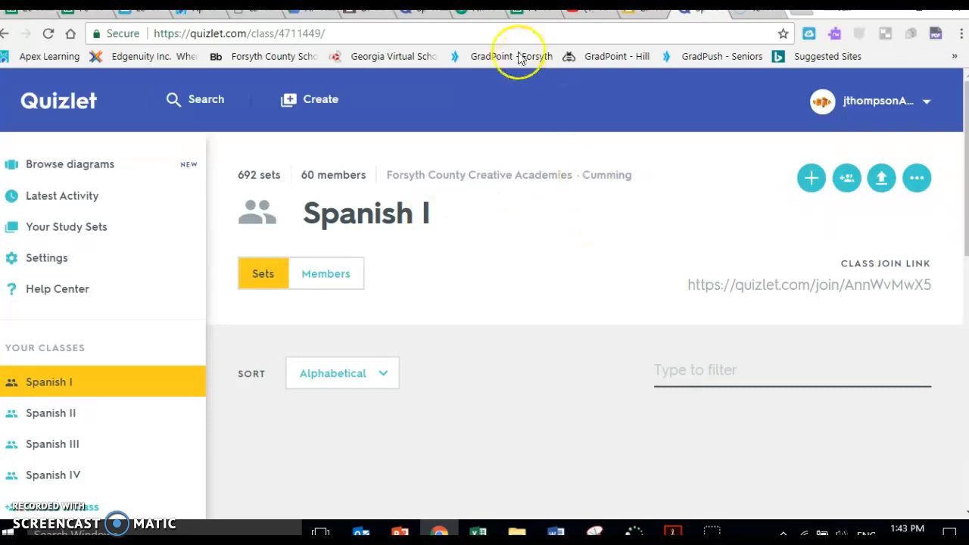
Switch to Google Classroom and open the Unidad 1 - Hola ¿Qué tal? topic of the Español I '18-'19 class.
click(369, 9)
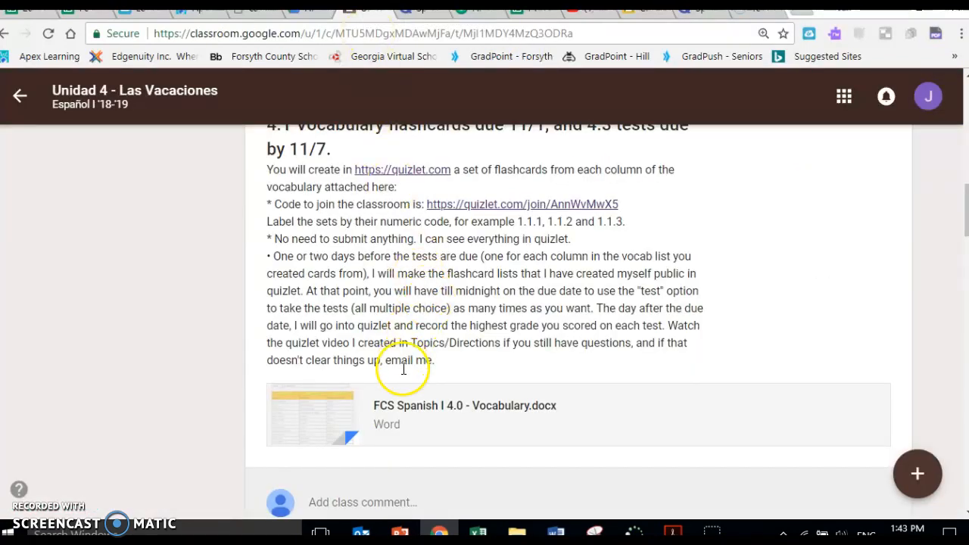
click(21, 99)
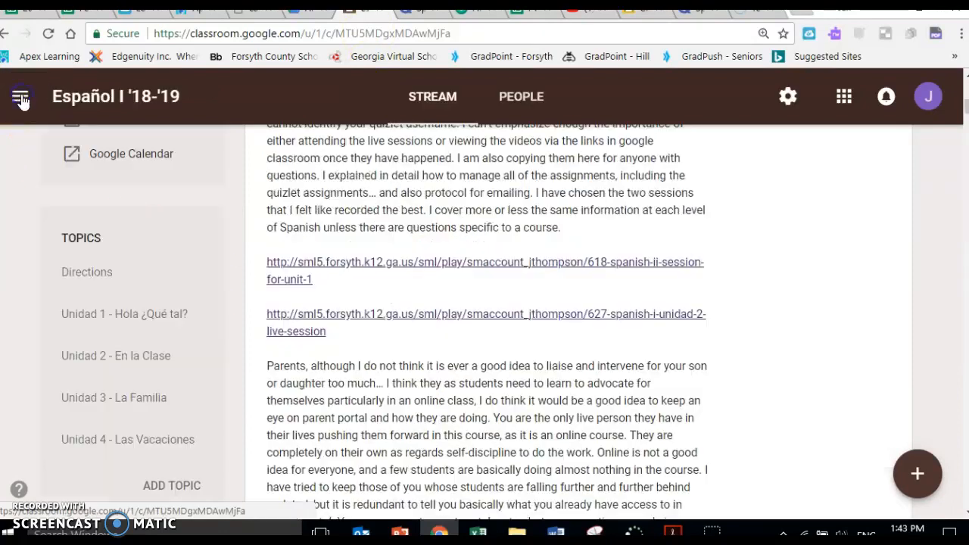
click(139, 331)
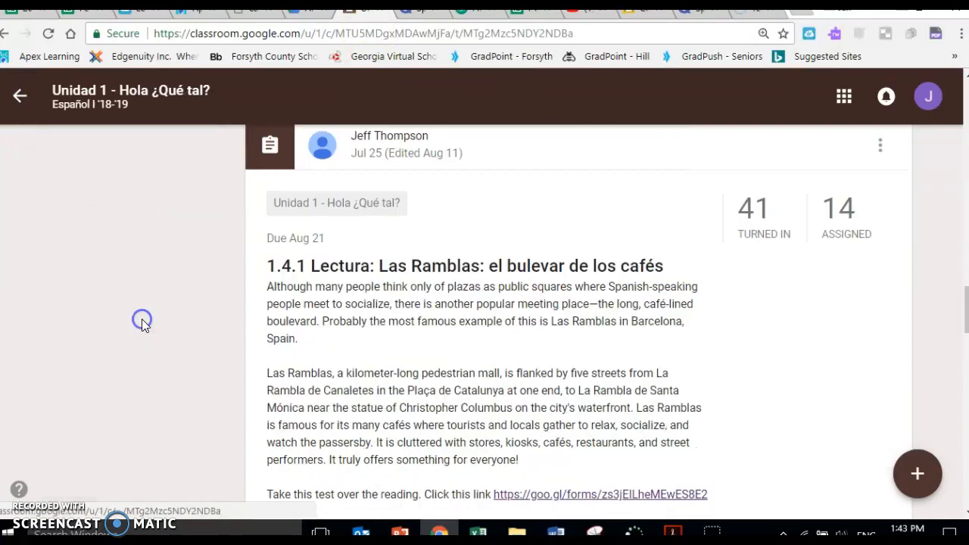
Look through the Unidad 1 assignments and examine the 1.1 Vocabulary flashcards assignment.
scroll(449, 336, down, 3)
scroll(448, 339, down, 3)
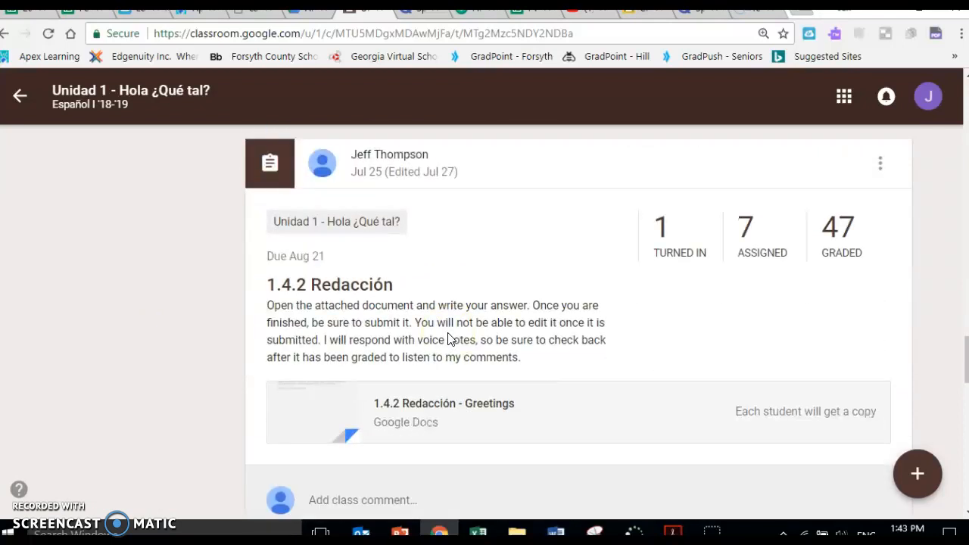
scroll(448, 339, down, 4)
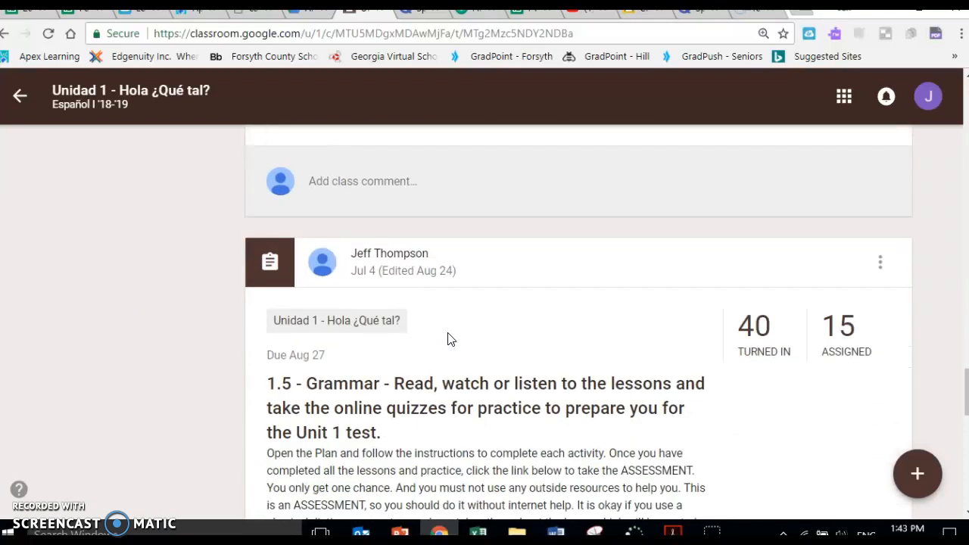
scroll(447, 339, down, 1)
scroll(447, 339, up, 5)
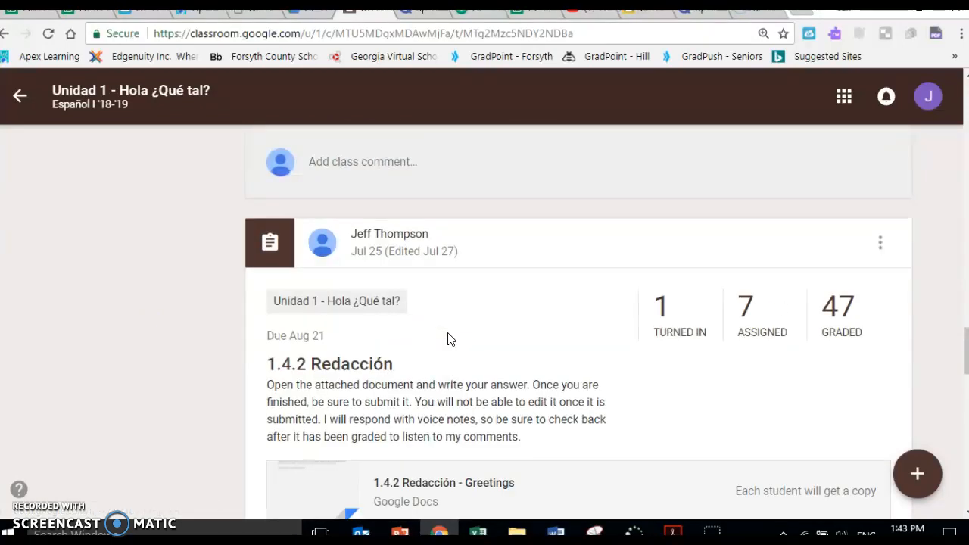
scroll(447, 339, up, 10)
scroll(447, 339, up, 3)
scroll(447, 339, down, 2)
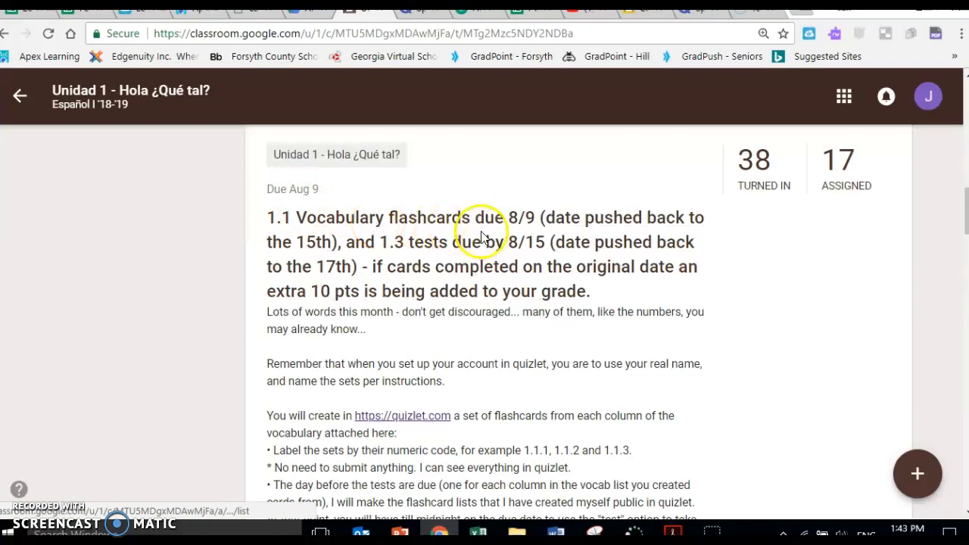
click(288, 221)
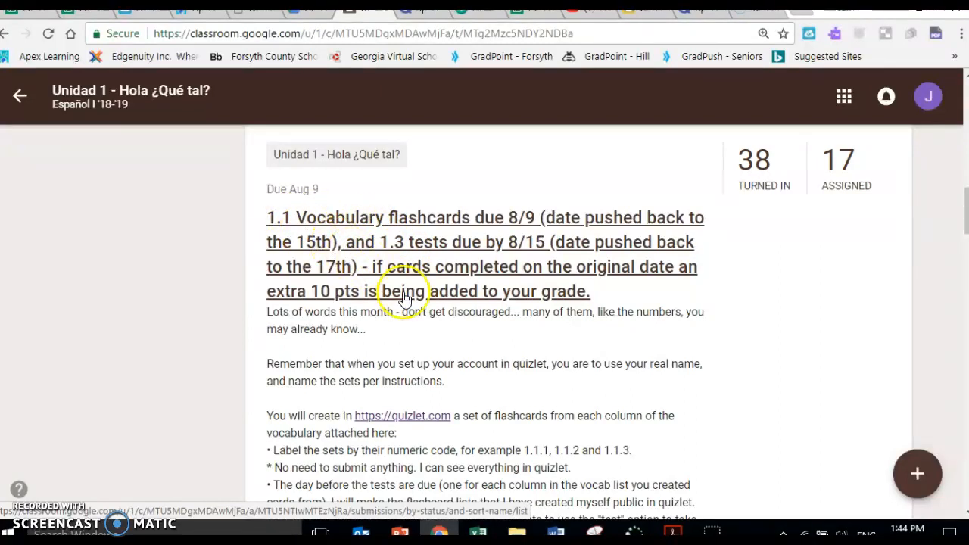
Open the FCS Spanish I 1.0 - Vocabulary.xlsx file attached to the 1.1 Vocabulary flashcards assignment.
scroll(401, 284, down, 7)
scroll(429, 280, up, 2)
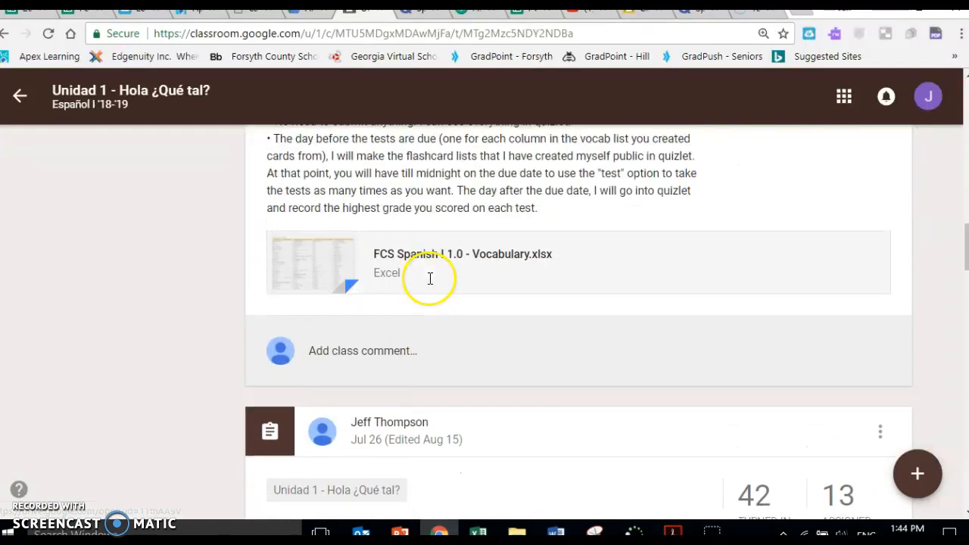
click(443, 366)
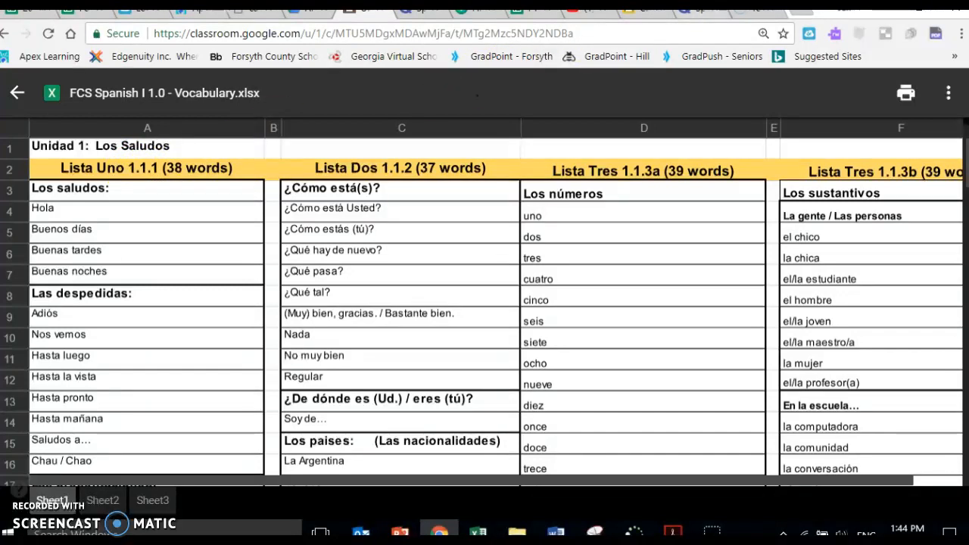
Switch to Quizlet, start a new study set in the Spanish I class titled 1.1.1, and try to create it without cards.
click(697, 10)
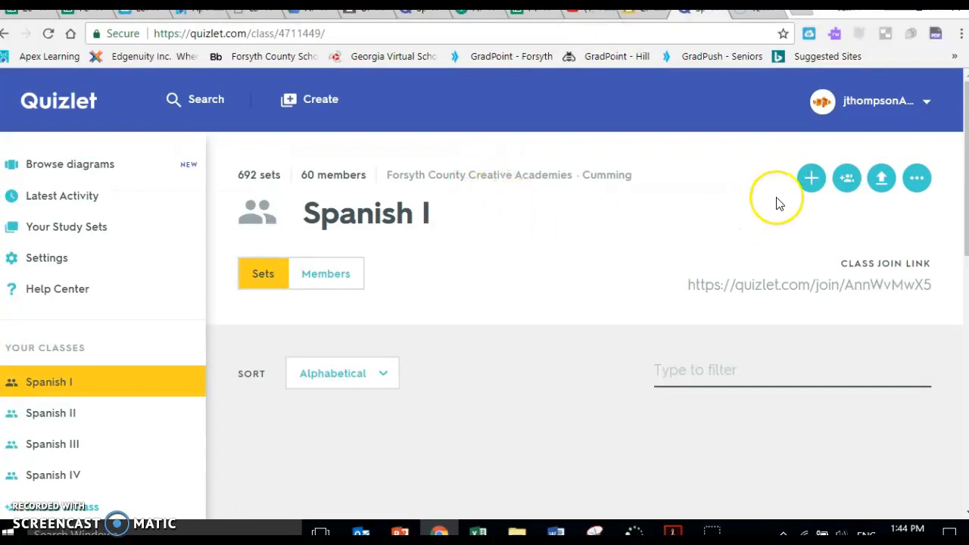
click(810, 179)
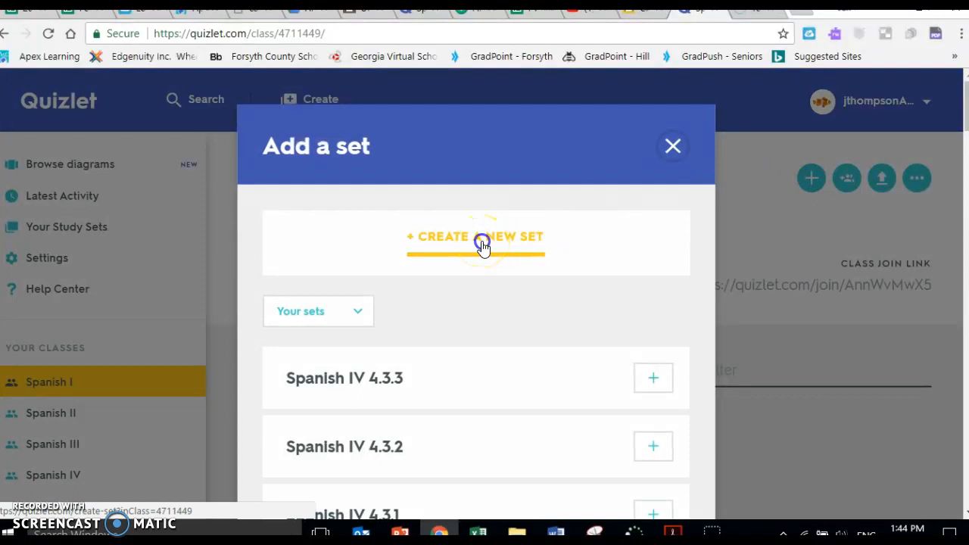
click(482, 244)
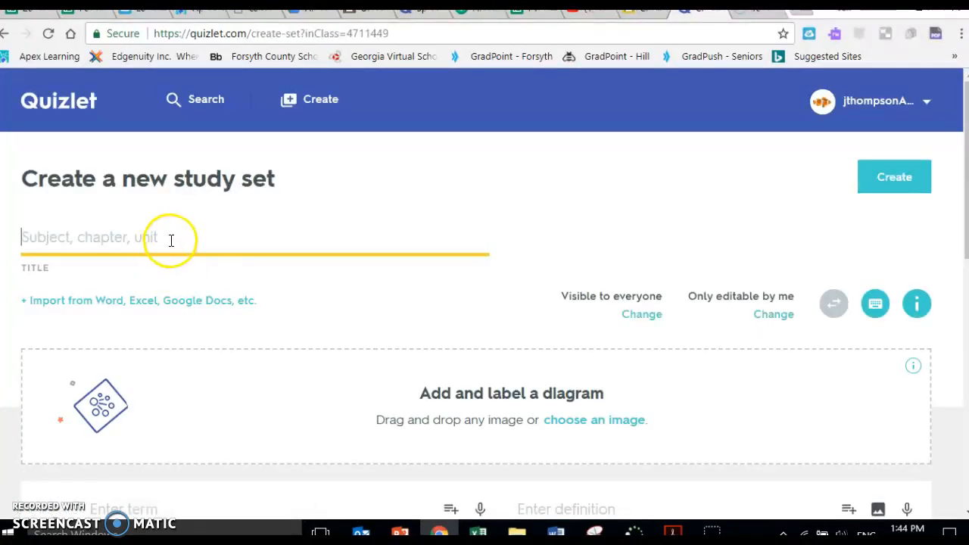
text(1.1.1)
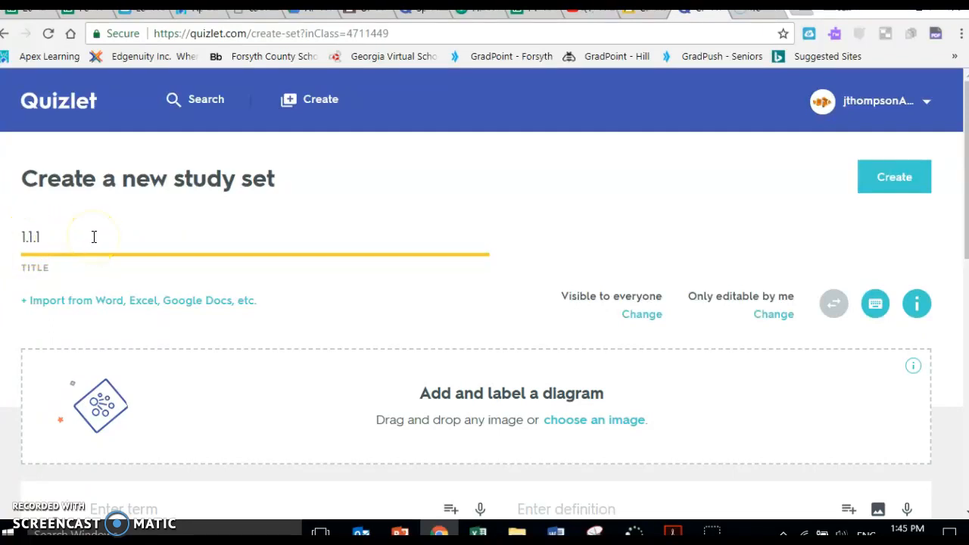
click(910, 188)
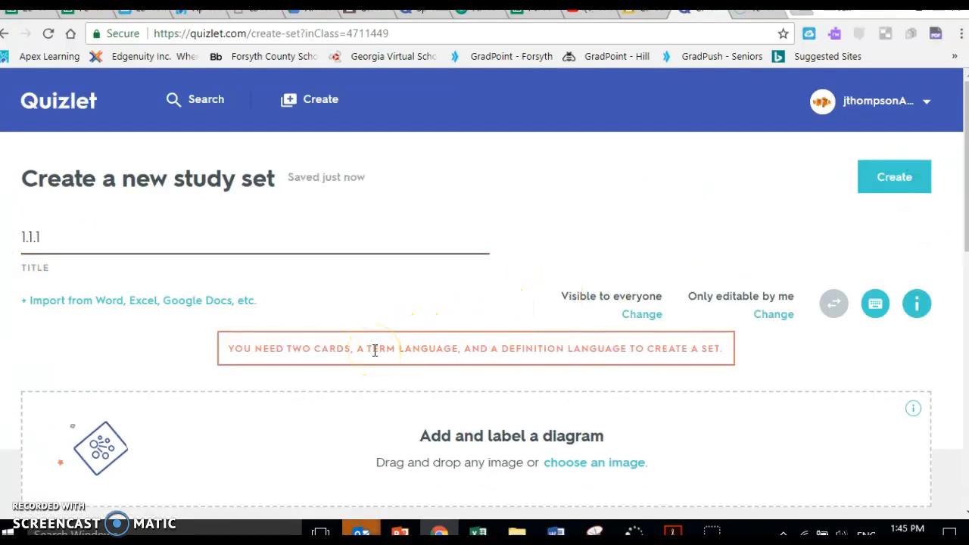
Fill in the first card with the vocabulary list's first word, "hola", and the suggested definition "Hello".
scroll(374, 351, down, 4)
click(236, 237)
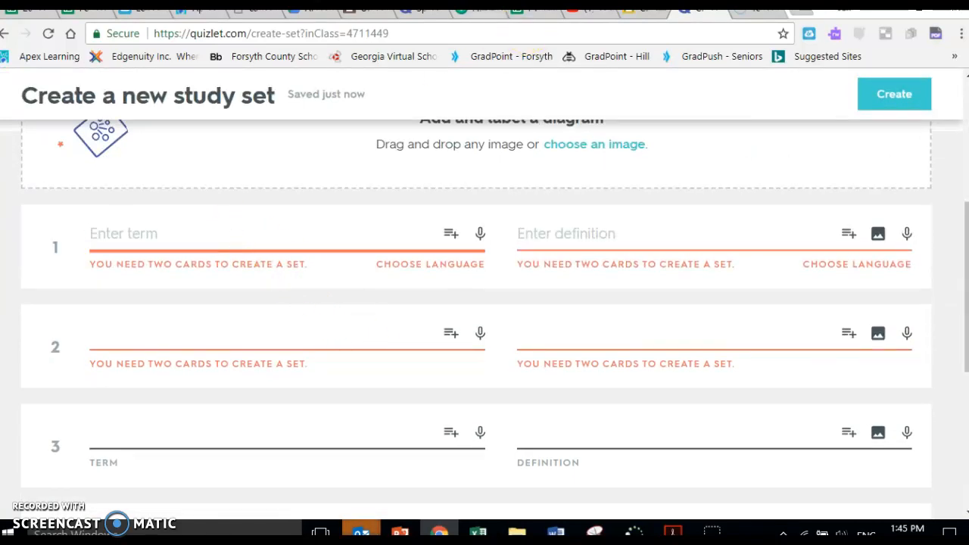
click(369, 10)
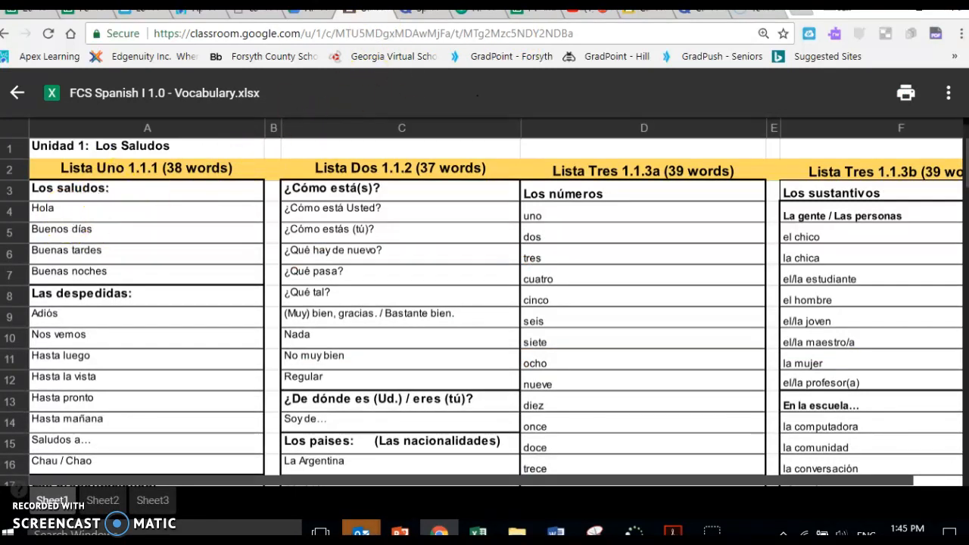
click(676, 12)
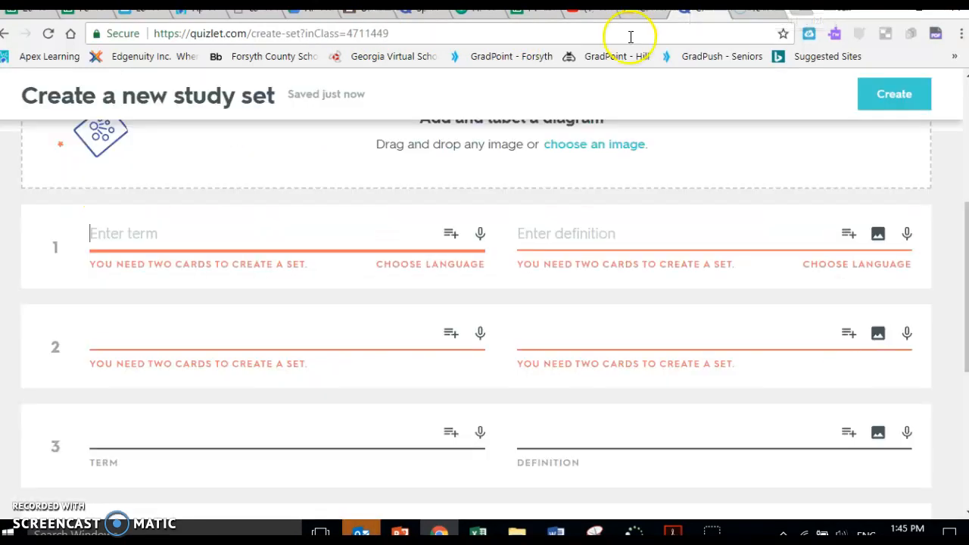
text(hola)
key(Tab)
text(hel)
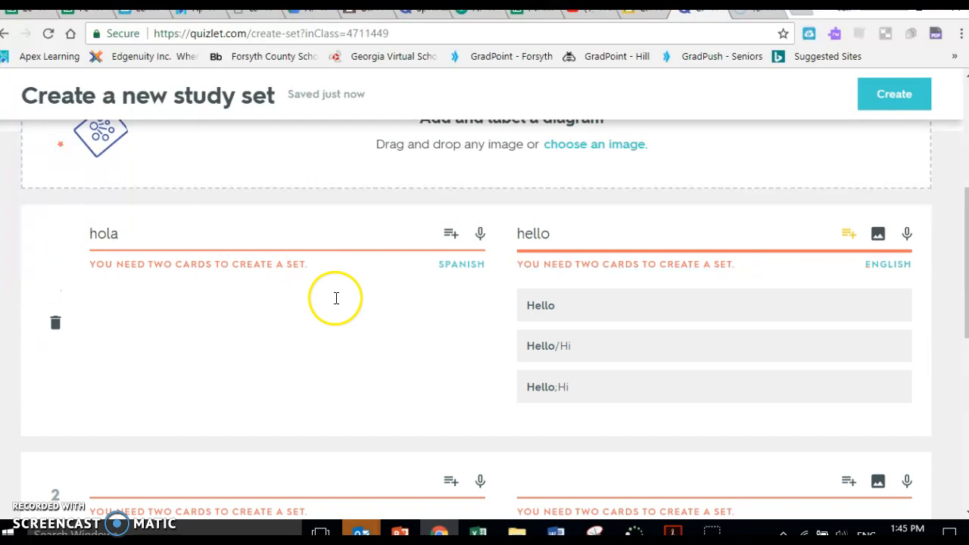
click(553, 306)
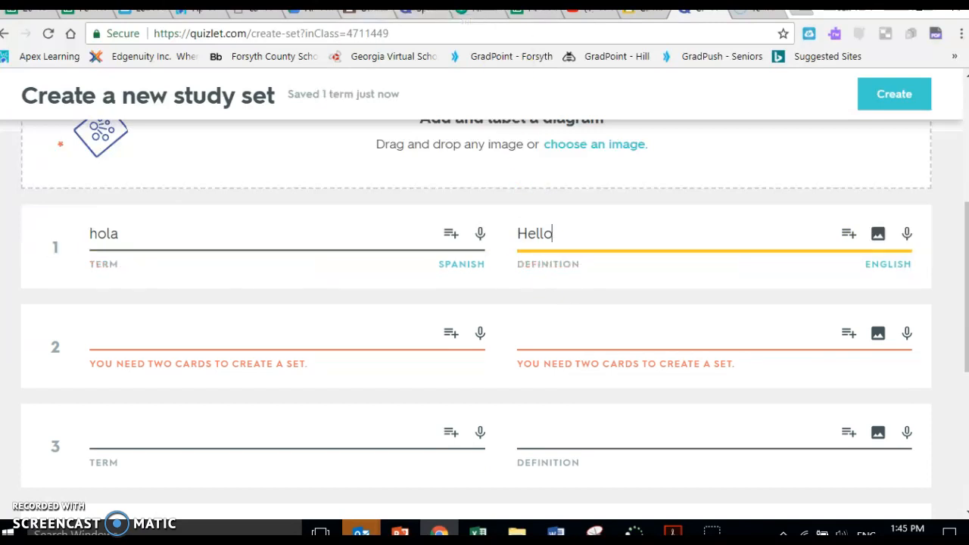
Check the next word in the Lista Uno 1.1.1 vocabulary and begin the second card's term with "buenos d".
click(369, 10)
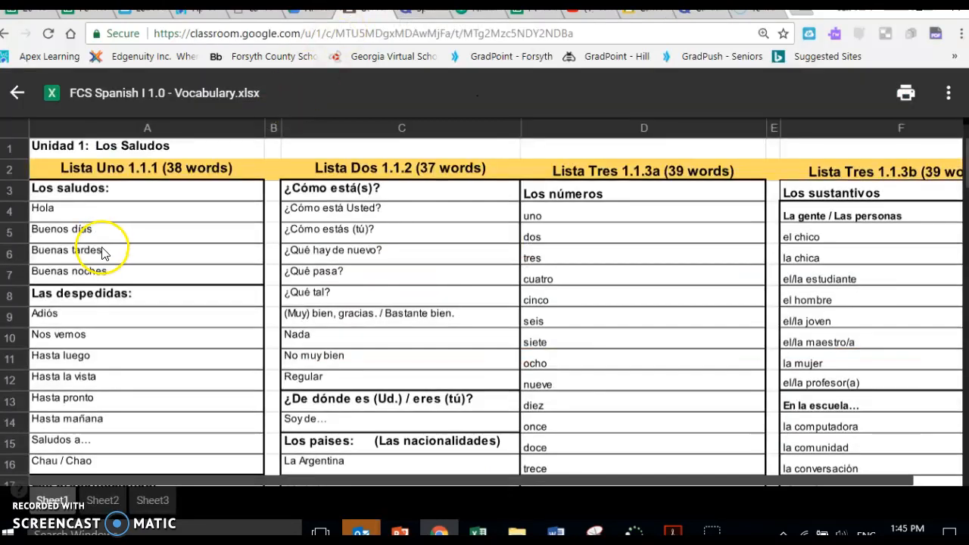
click(700, 10)
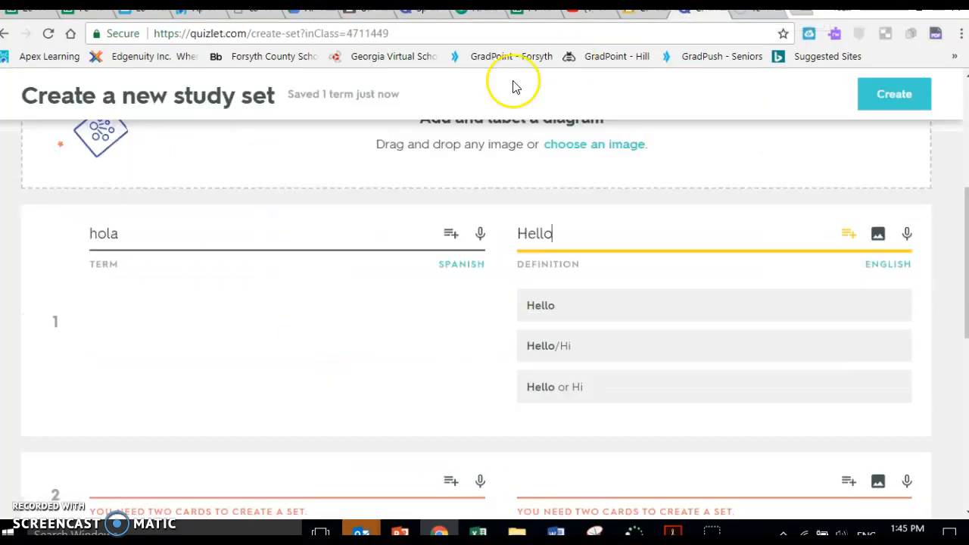
click(568, 318)
click(293, 341)
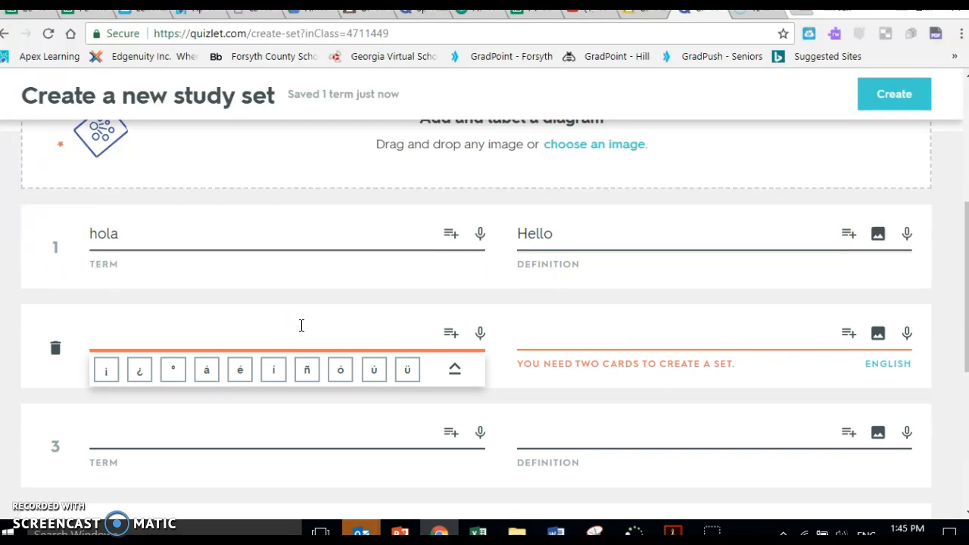
text(buenos d)
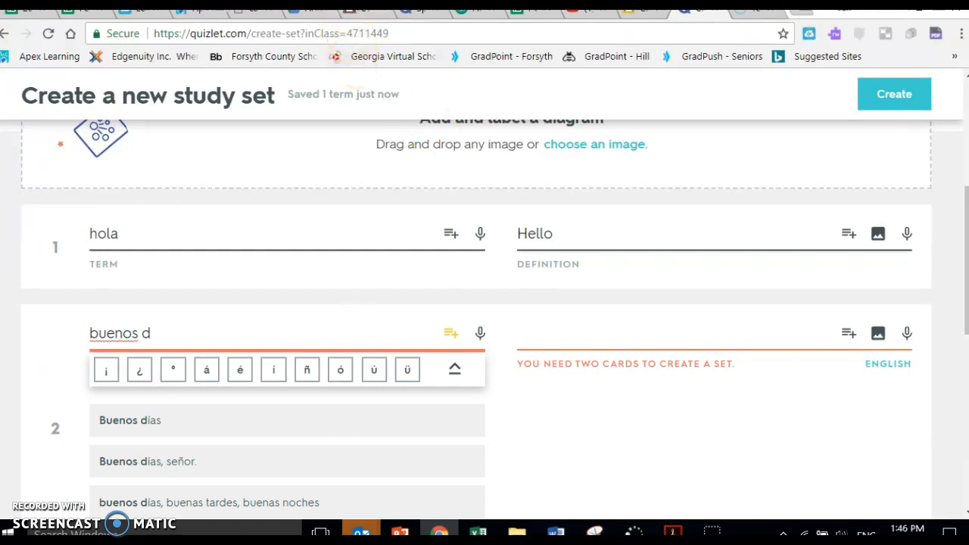
Complete the second card's term as "buenos días" with the accented í, and use the suggested definition "Good morning".
click(360, 10)
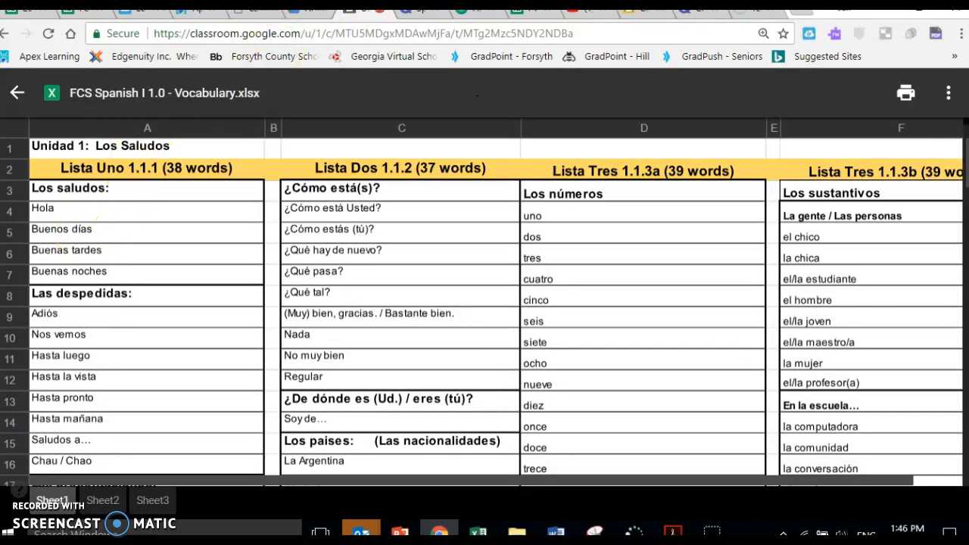
click(424, 11)
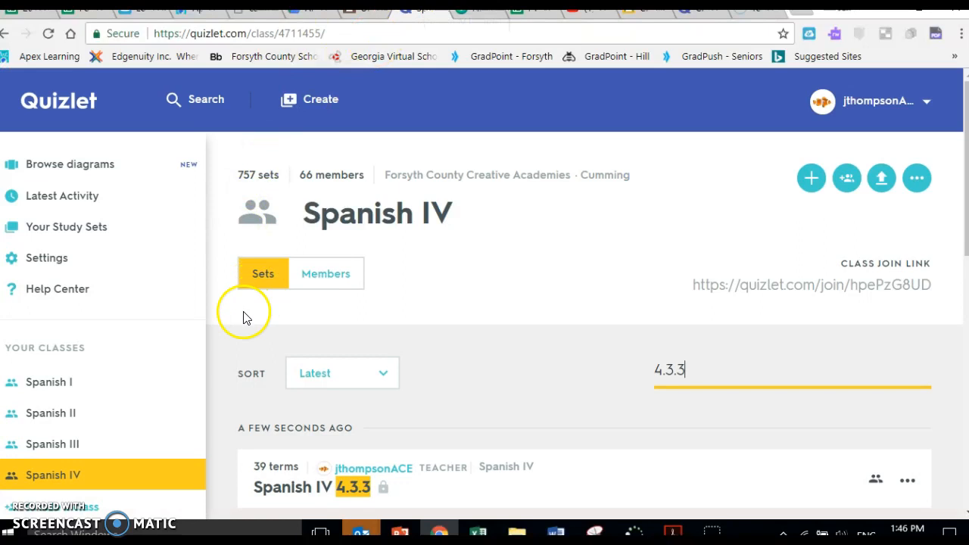
click(700, 11)
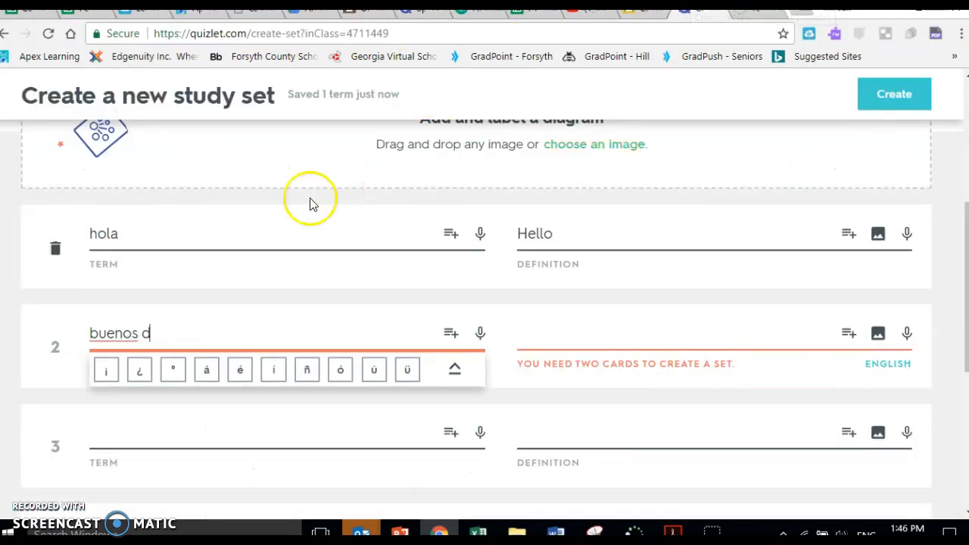
scroll(264, 371, up, 4)
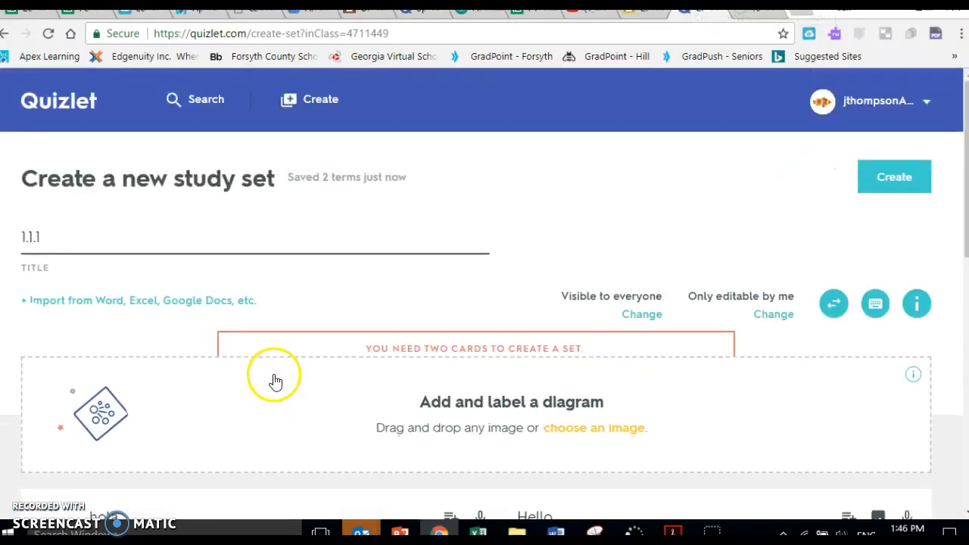
scroll(205, 320, down, 4)
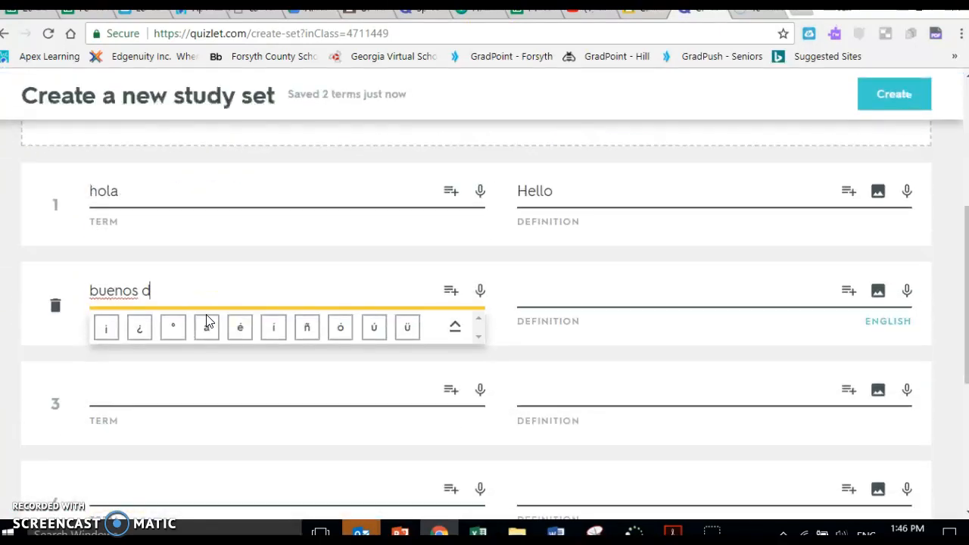
click(275, 329)
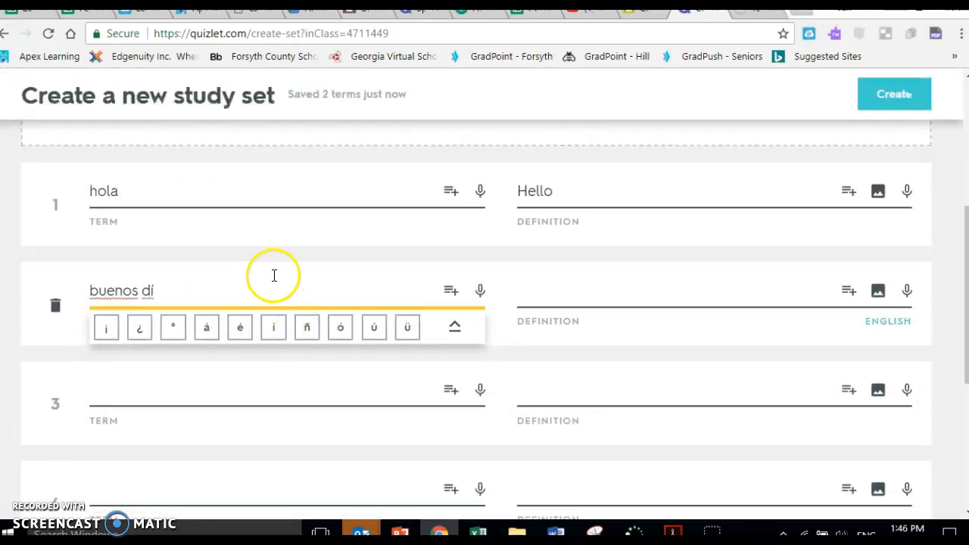
text(as)
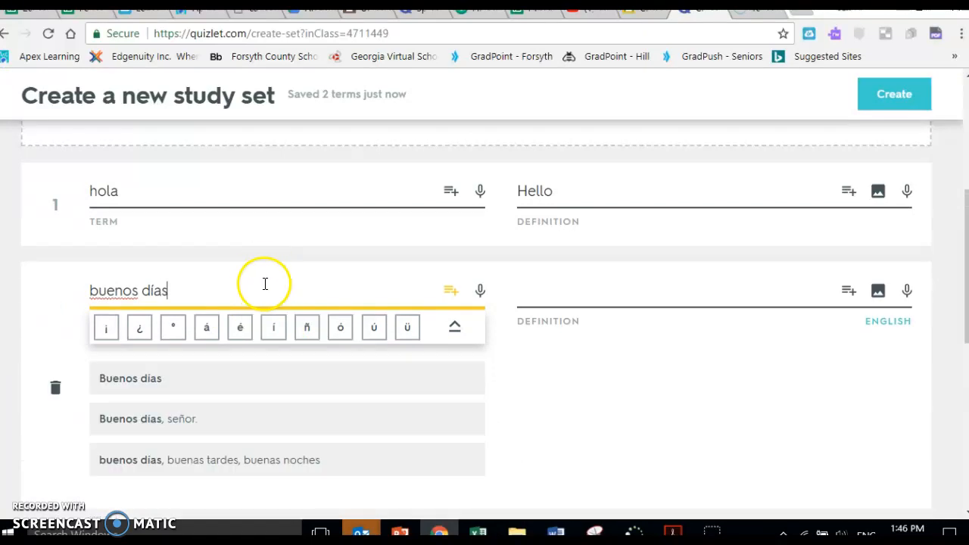
click(536, 292)
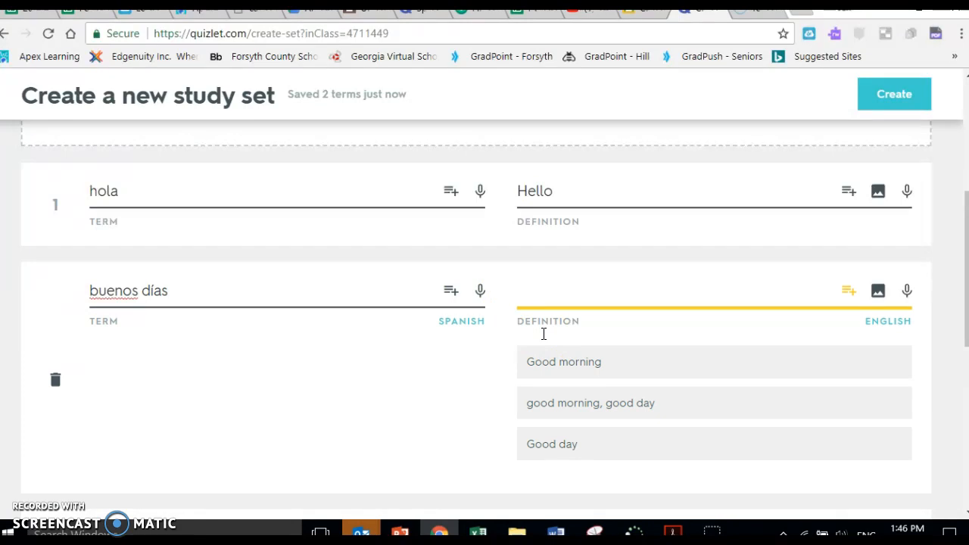
click(564, 368)
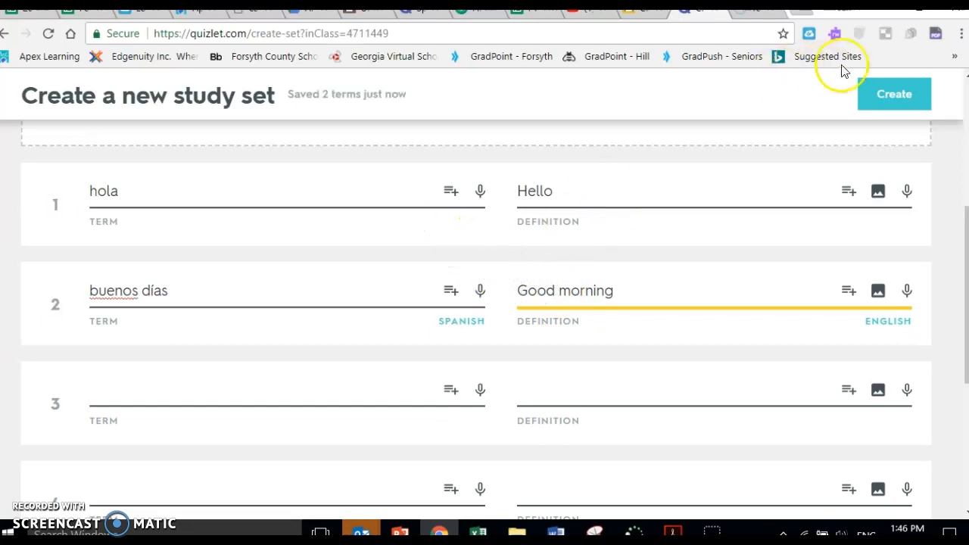
Create the 1.1.1 study set without sharing it, and review its saved terms before returning to the Quizlet home page.
click(891, 97)
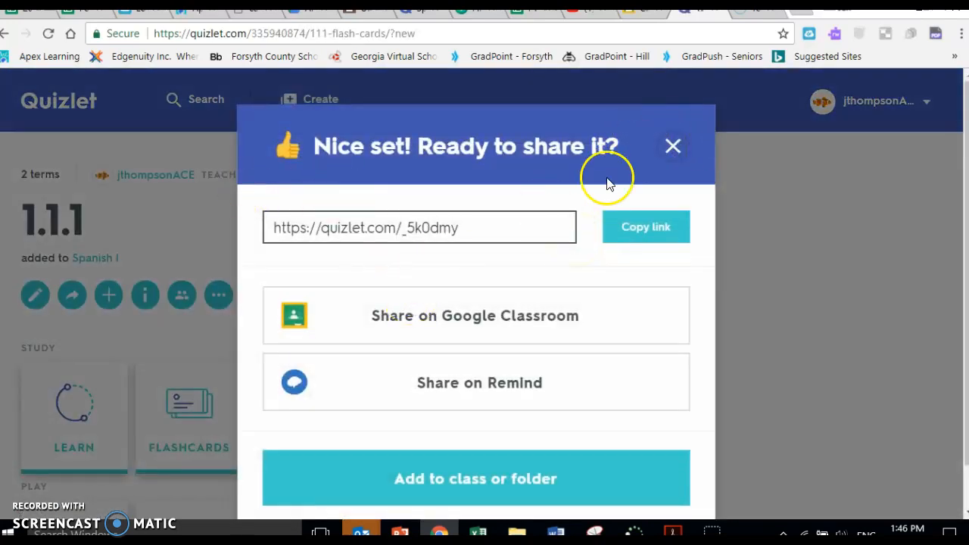
click(671, 147)
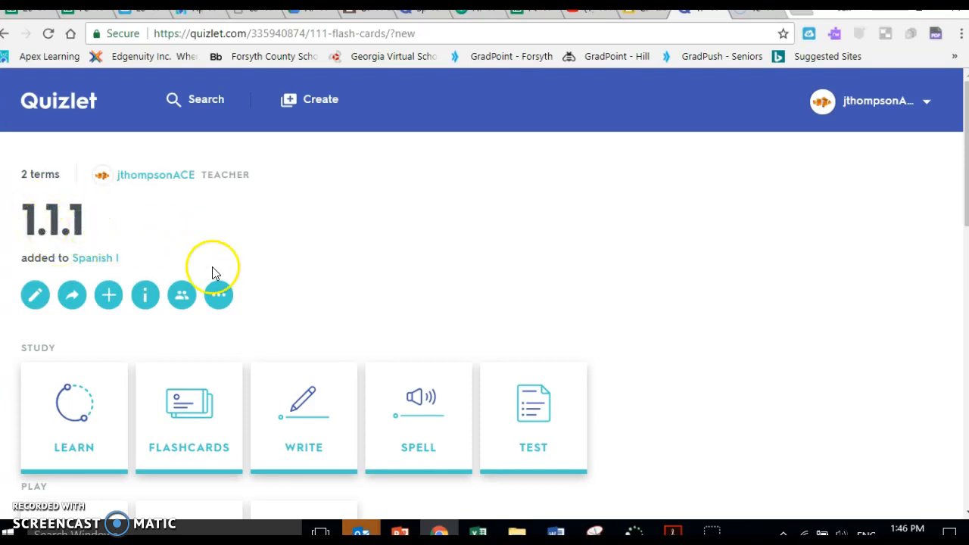
scroll(264, 300, down, 6)
scroll(264, 301, down, 1)
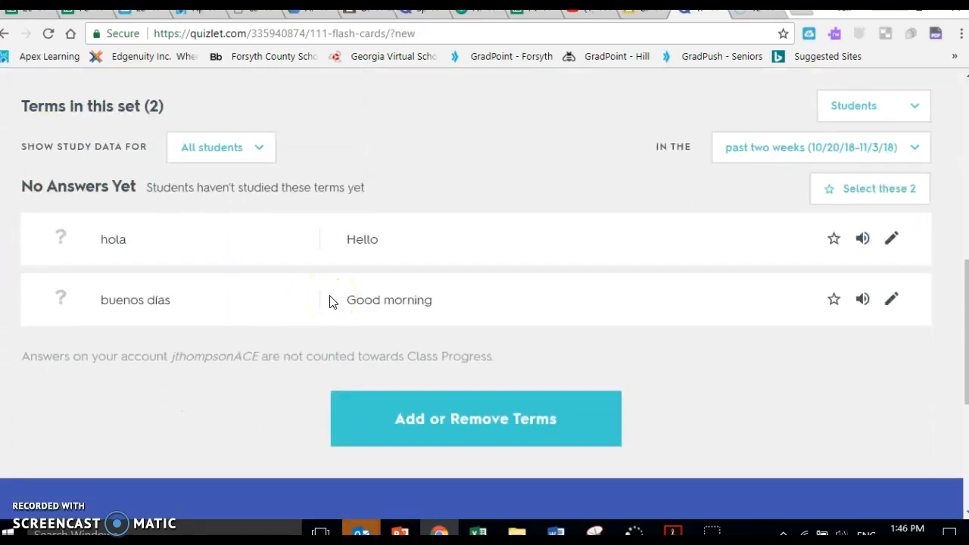
scroll(330, 301, up, 7)
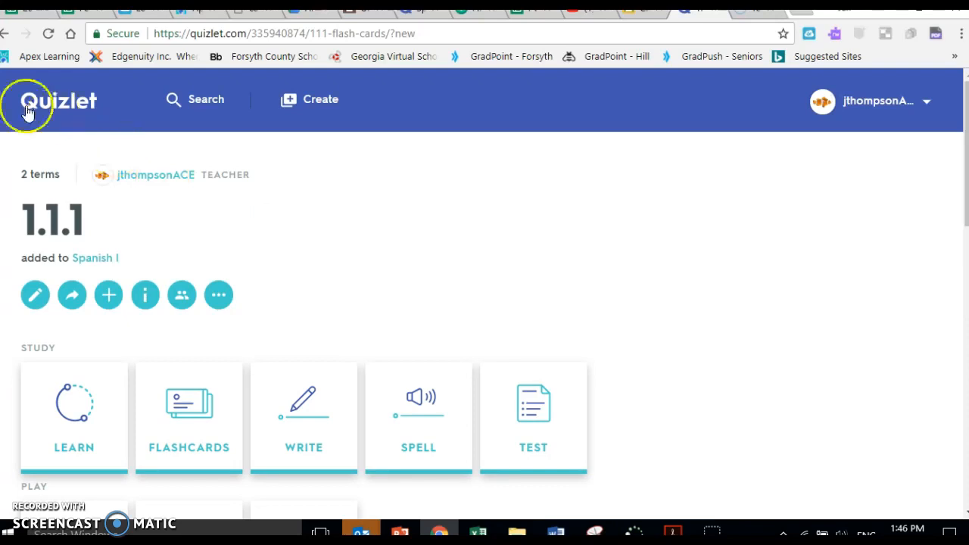
click(51, 105)
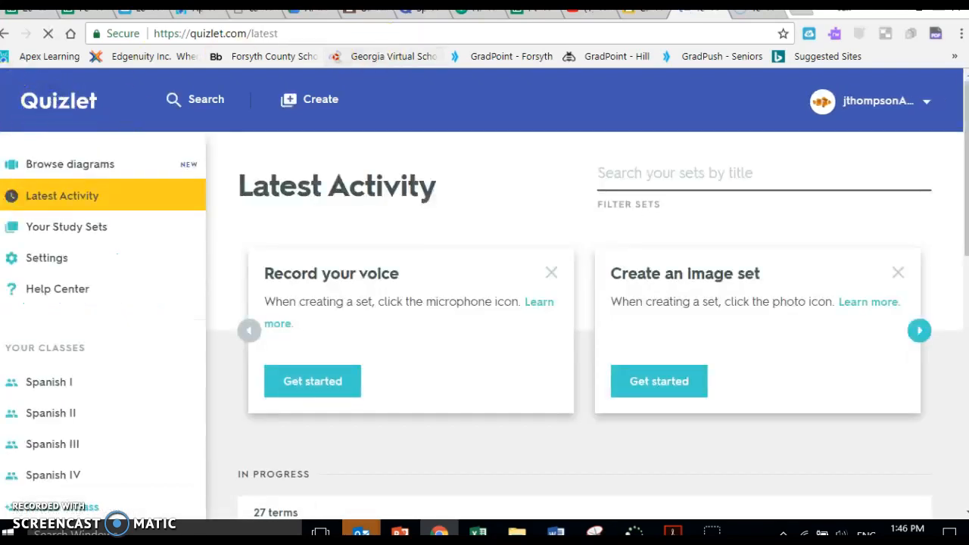
Return to the 1.1 Vocabulary flashcards assignment in Google Classroom and examine its instructions on public flashcard lists and test due dates.
click(363, 11)
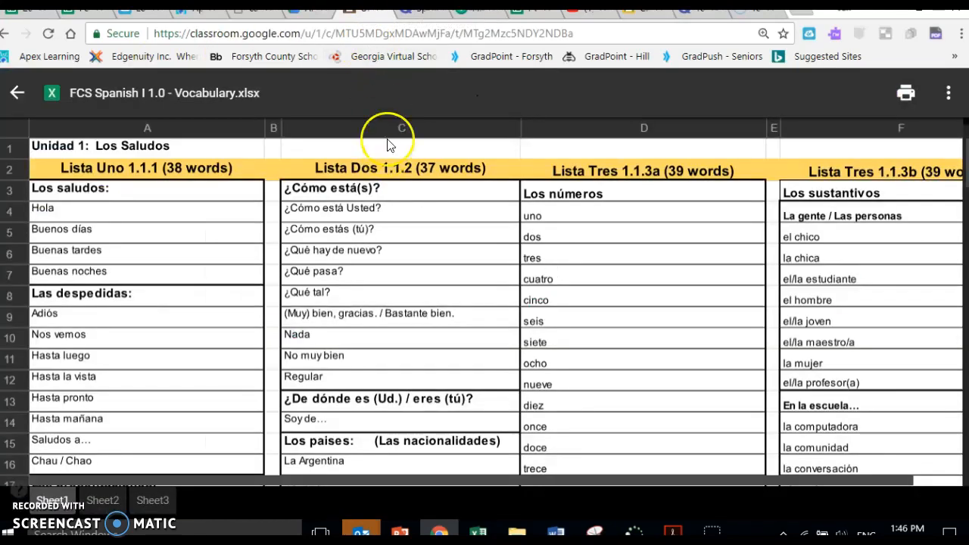
click(16, 93)
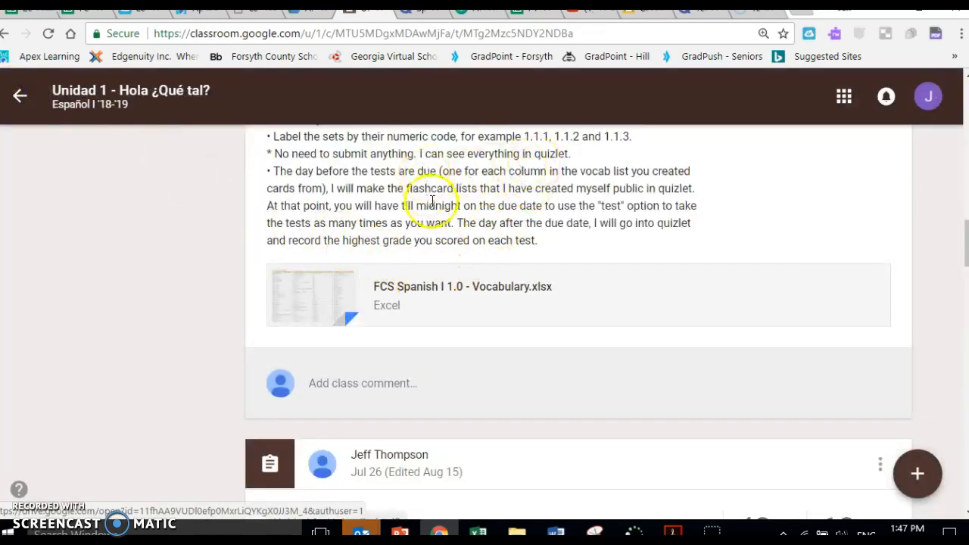
scroll(423, 208, up, 4)
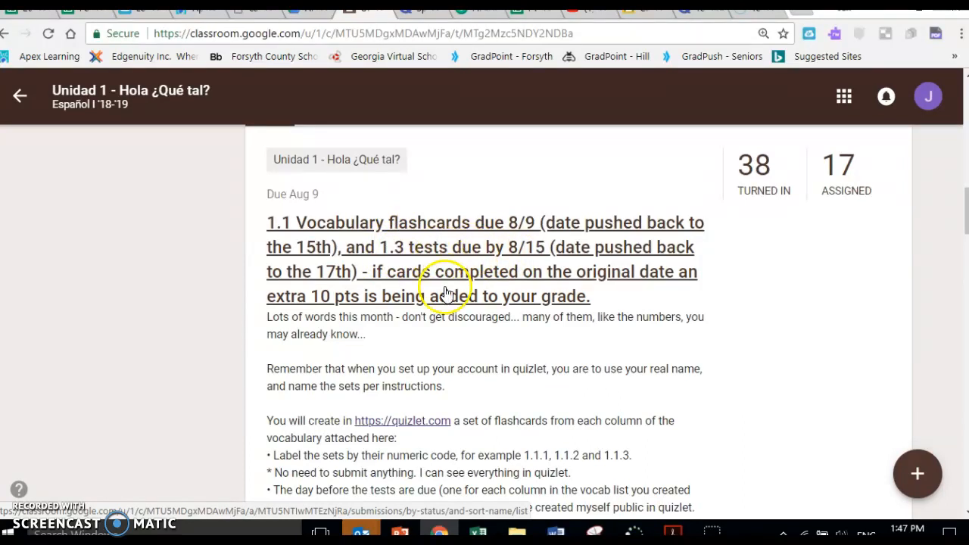
scroll(445, 286, down, 3)
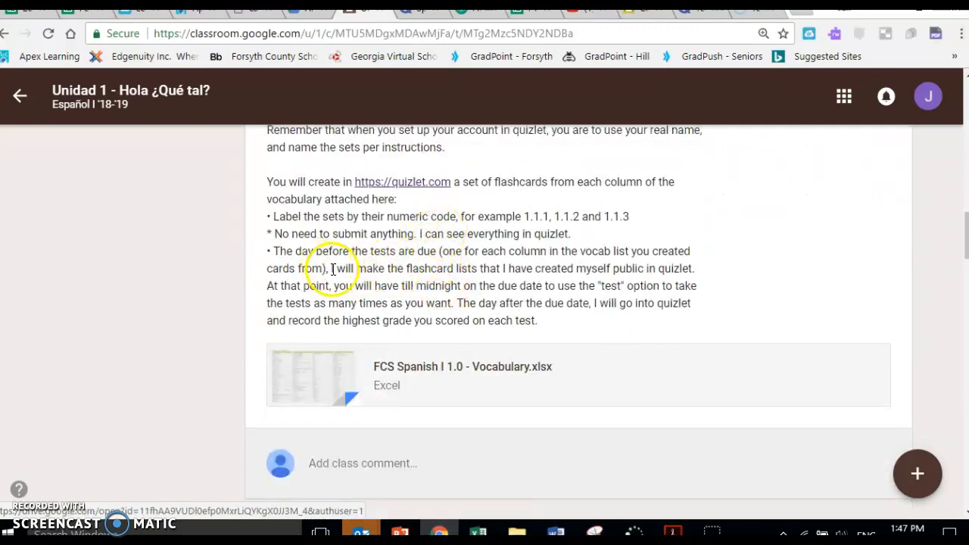
drag(330, 269, 364, 268)
drag(450, 273, 698, 274)
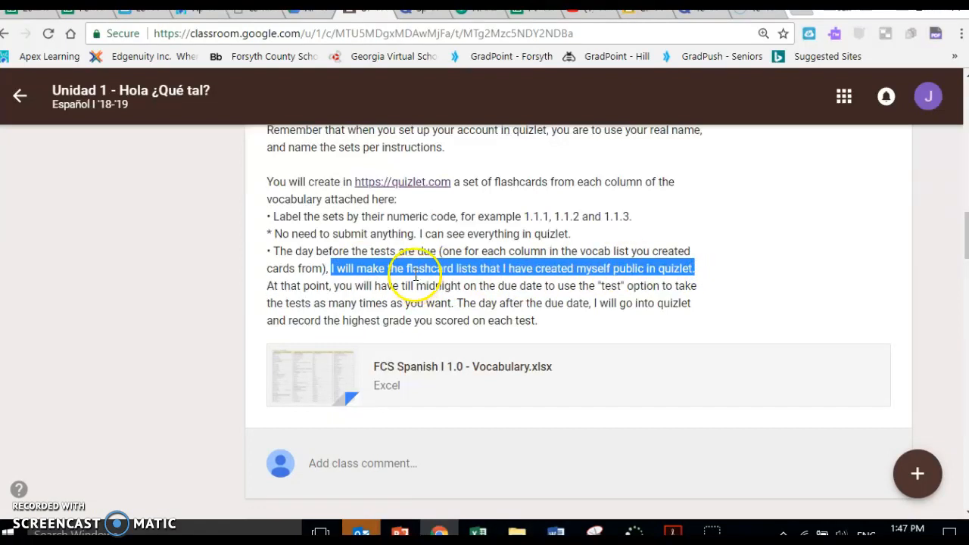
double_click(304, 251)
drag(305, 251, 420, 258)
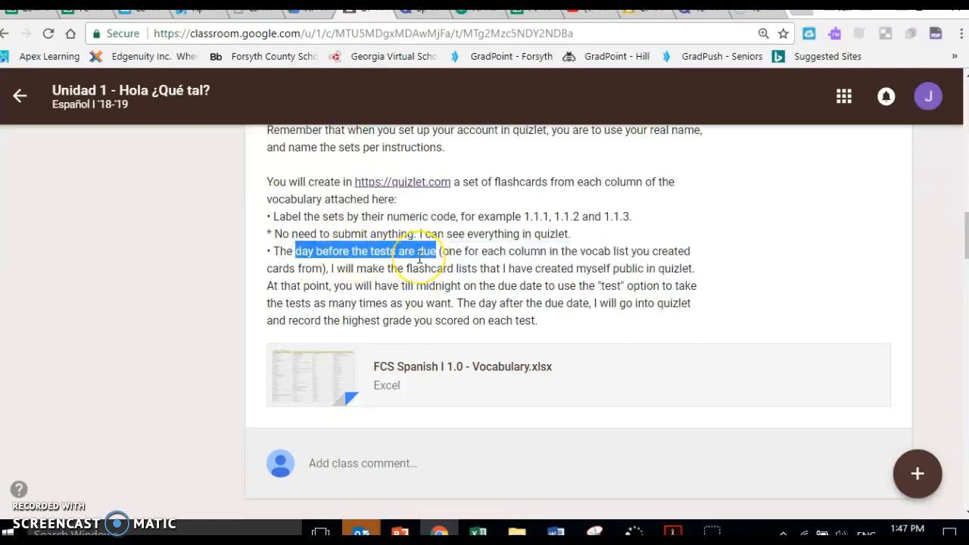
click(417, 274)
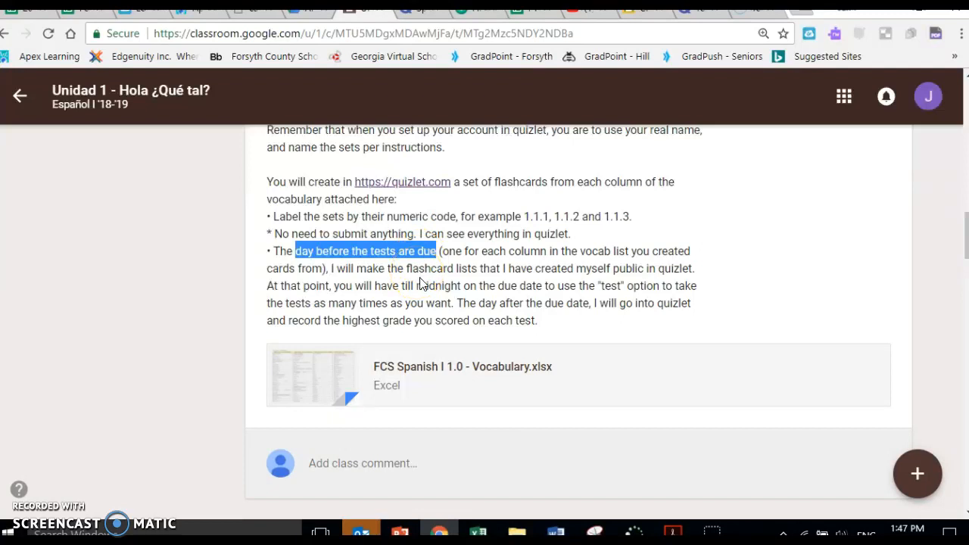
click(427, 281)
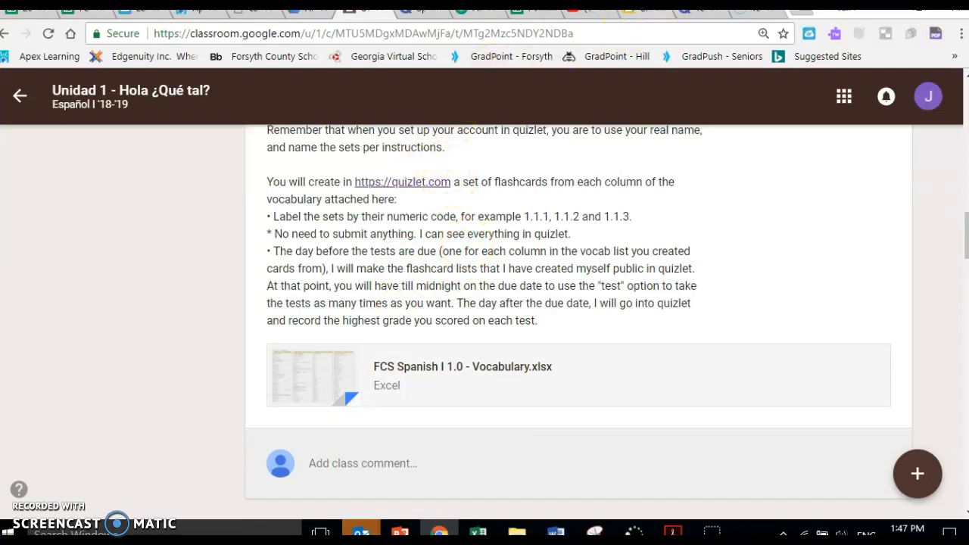
Switch to Quizlet, open the Spanish I class, and filter its study sets by 1.3.1.
click(685, 9)
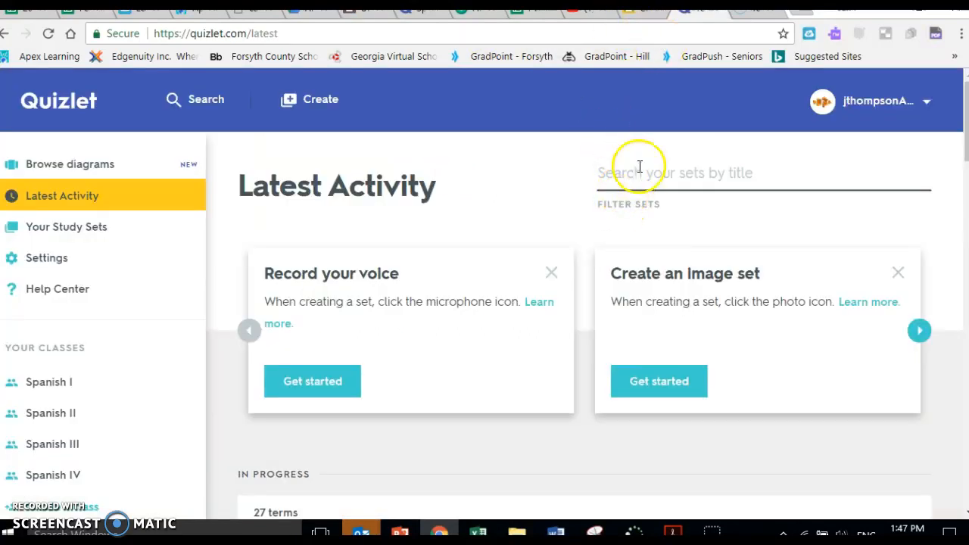
click(59, 386)
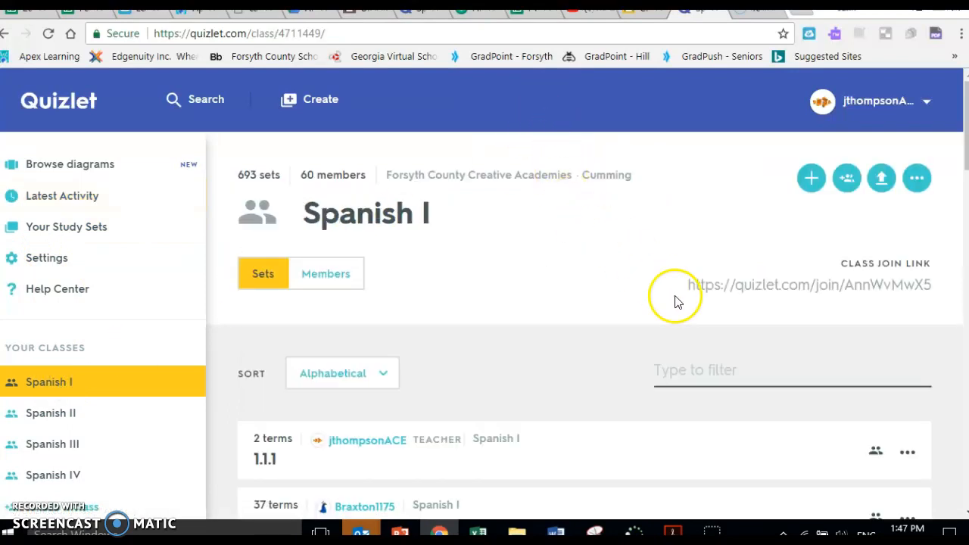
click(686, 369)
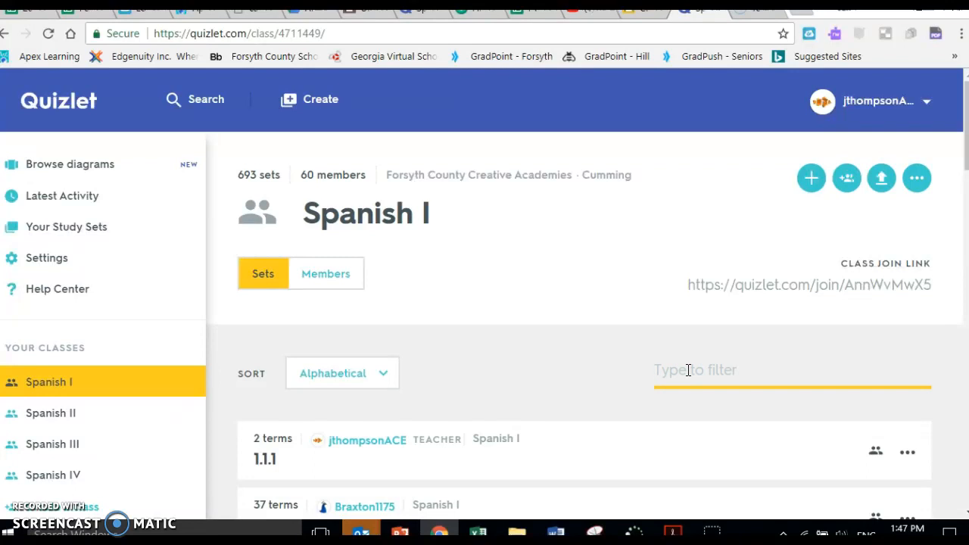
text(1.3)
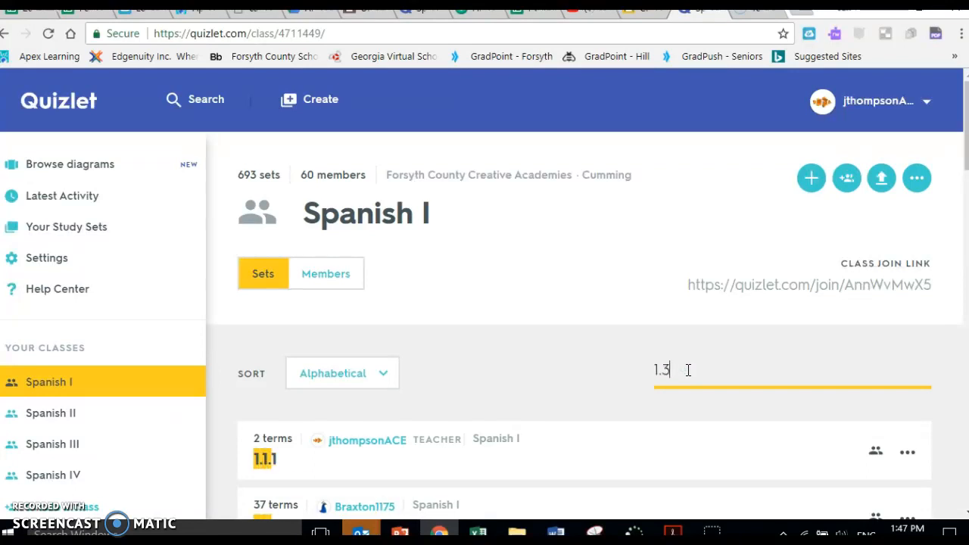
text(.1)
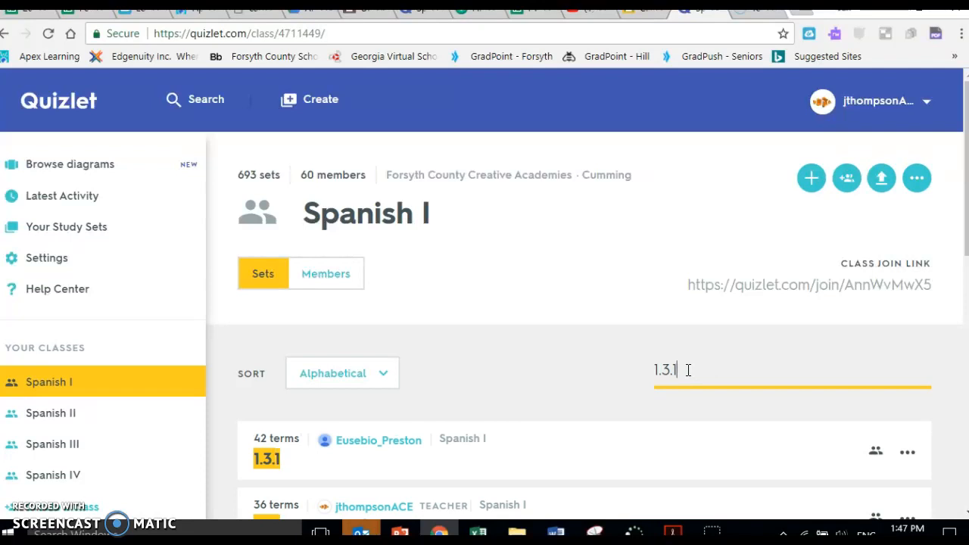
click(588, 455)
scroll(588, 455, down, 2)
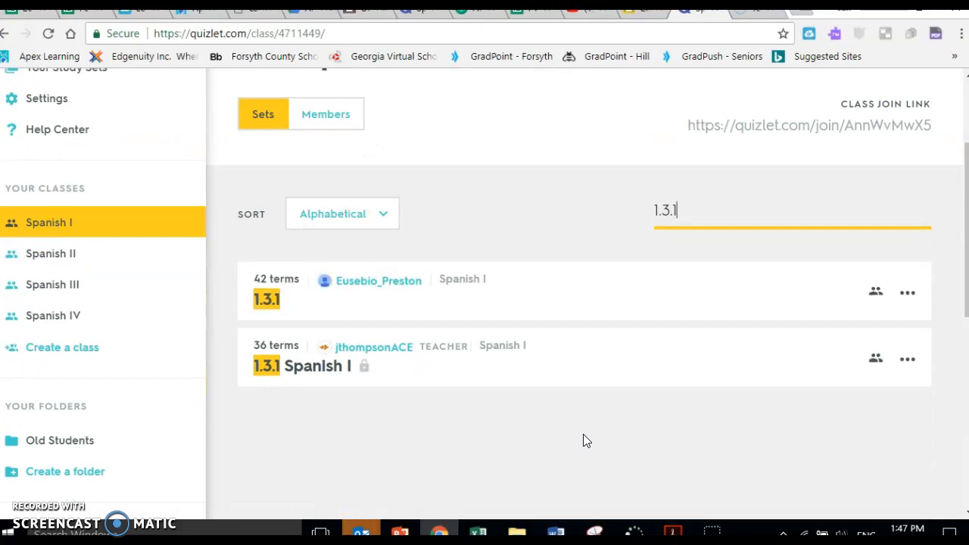
click(577, 387)
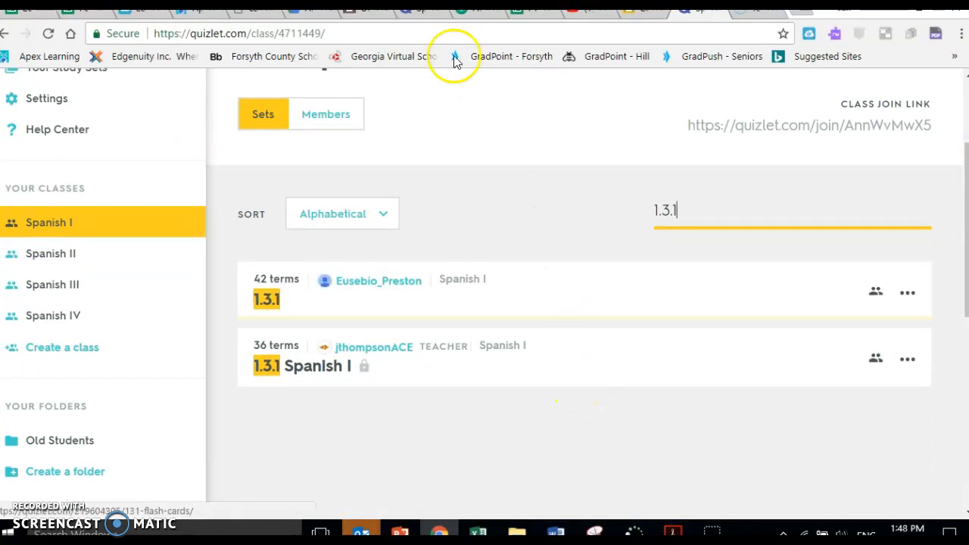
Switch back to Google Classroom and reopen the attached FCS Spanish I 1.0 - Vocabulary.xlsx file.
click(367, 11)
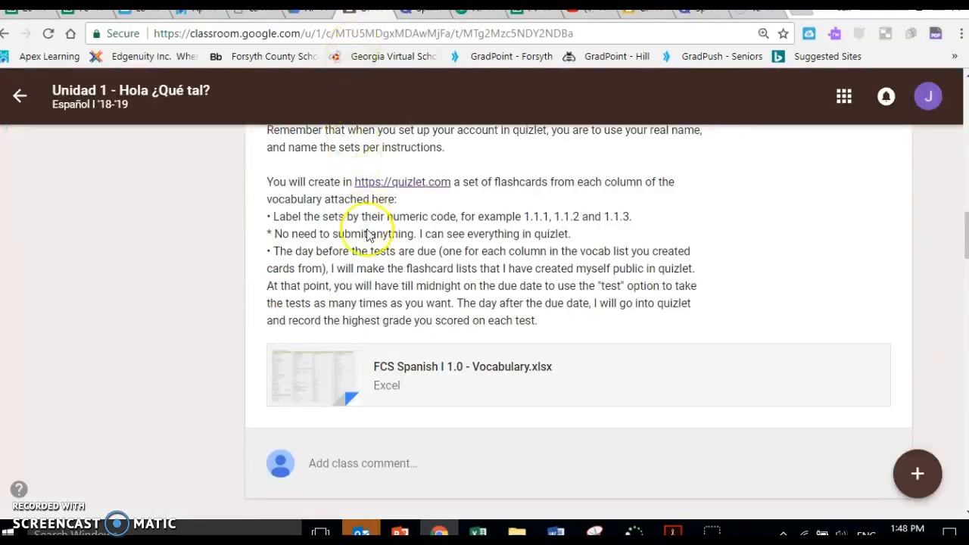
click(433, 382)
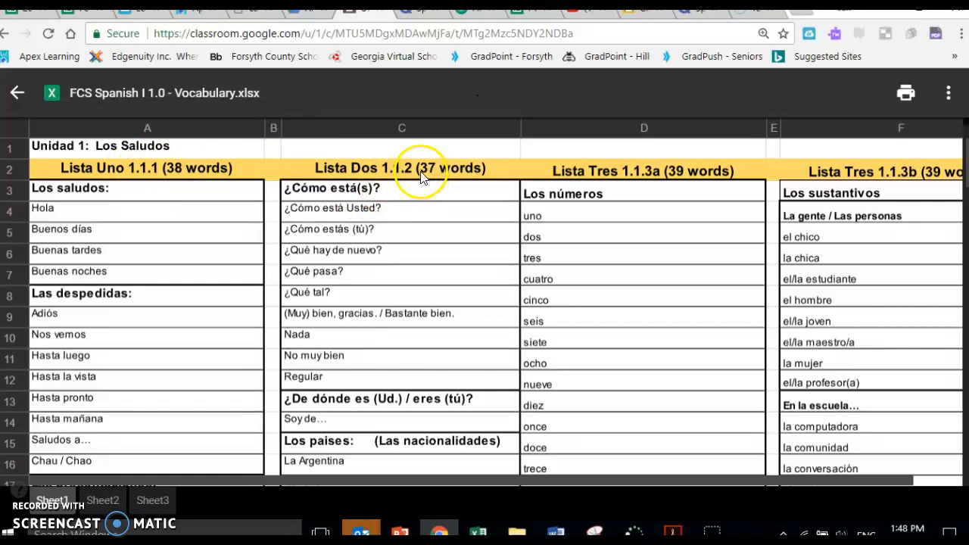
Close the vocabulary spreadsheet and switch to Quizlet to open the Test mode of the teacher's 1.3.1 Spanish I set.
click(19, 97)
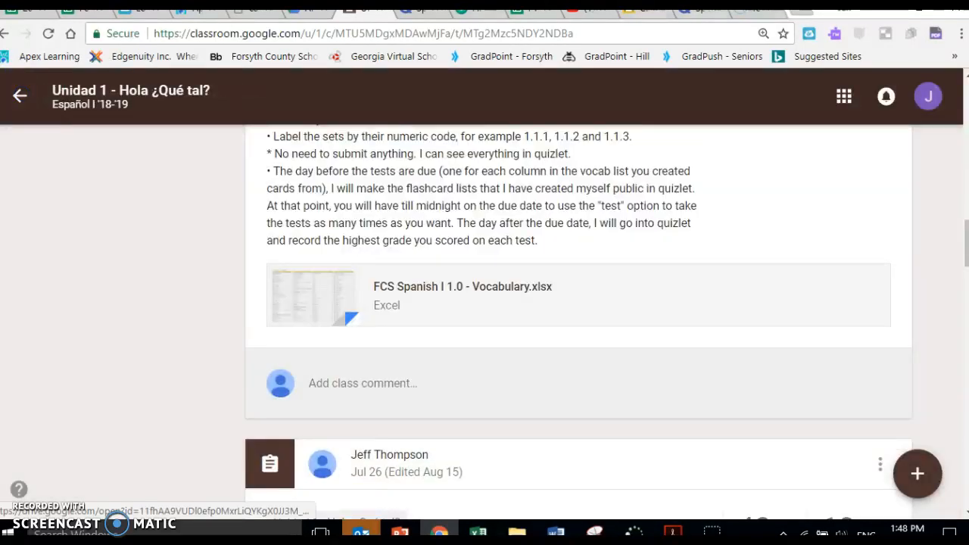
click(695, 10)
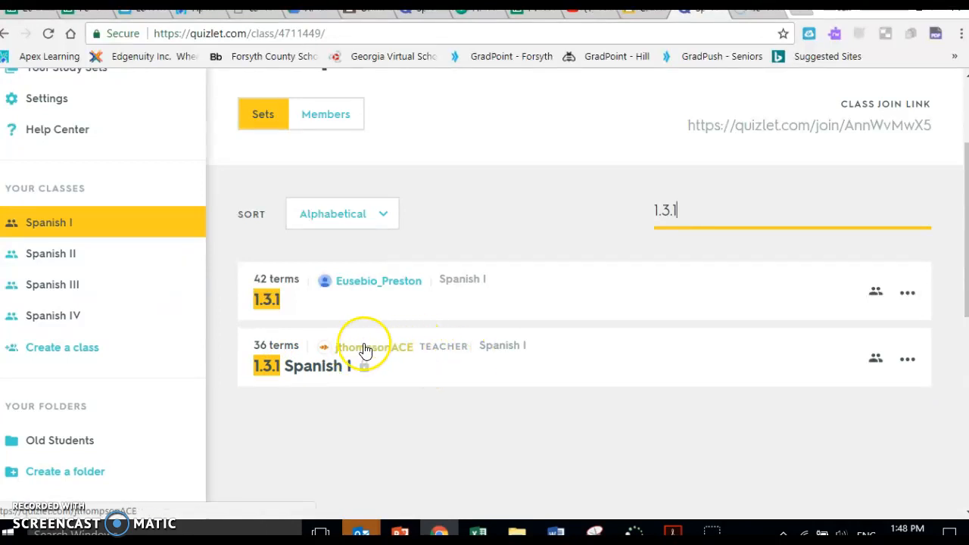
click(308, 371)
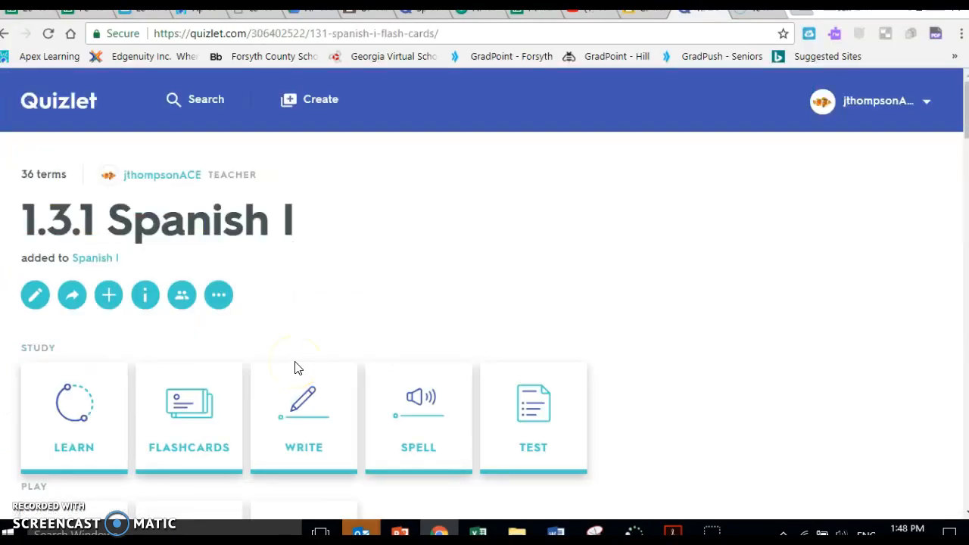
scroll(295, 367, down, 3)
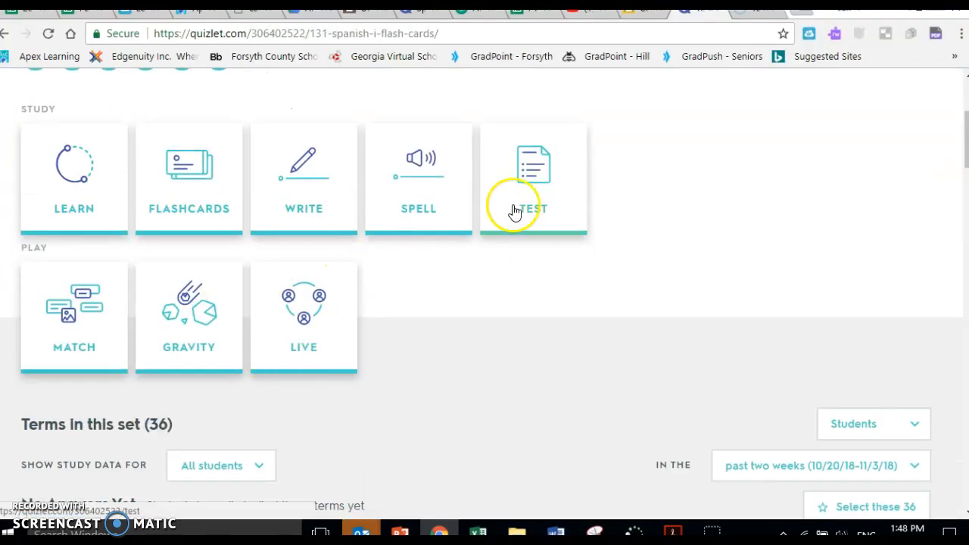
click(549, 175)
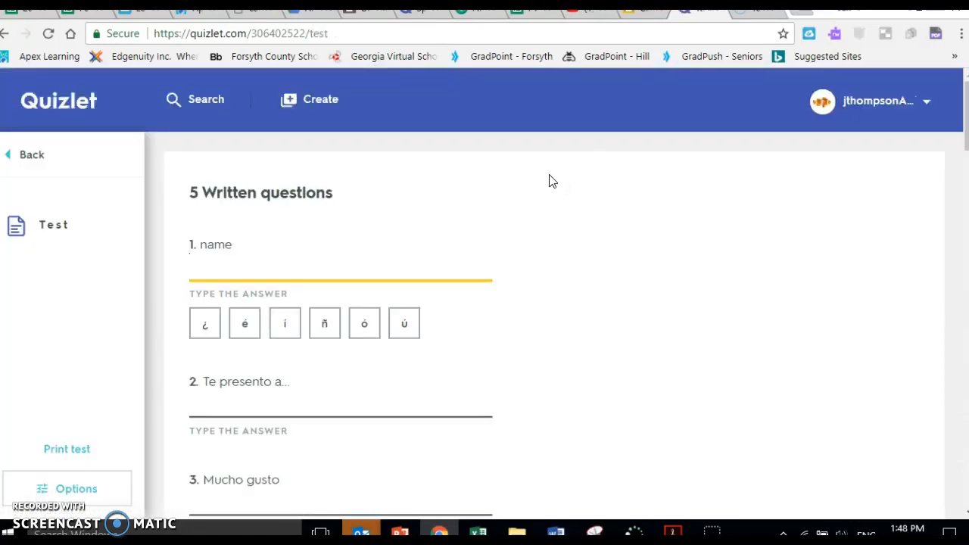
Limit the test's question types to Multiple choice, excluding Written, Matching and True/False.
click(80, 492)
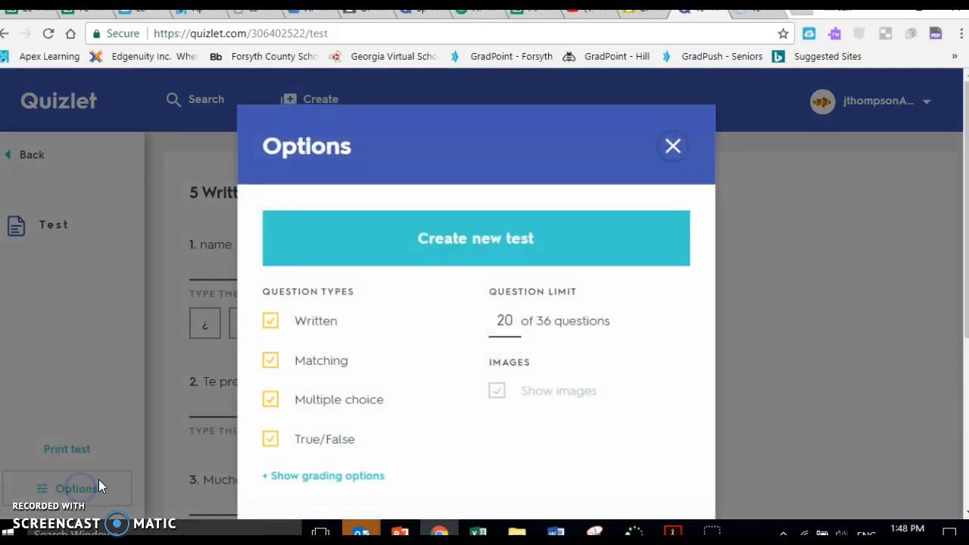
click(271, 320)
click(271, 361)
click(271, 438)
click(269, 399)
click(268, 400)
Set the question limit to 36 and create a new test with these options.
click(500, 322)
drag(500, 322, 532, 327)
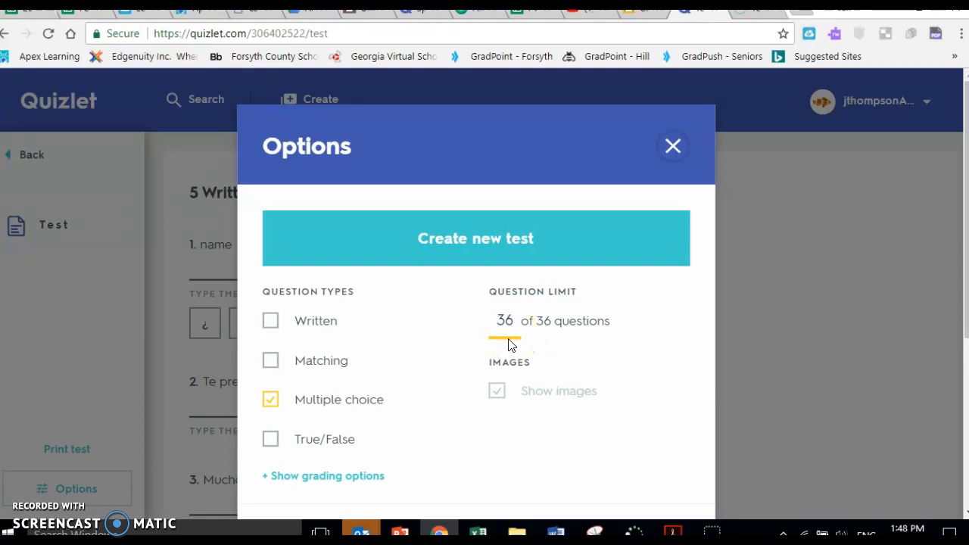
scroll(509, 344, down, 3)
scroll(508, 345, up, 4)
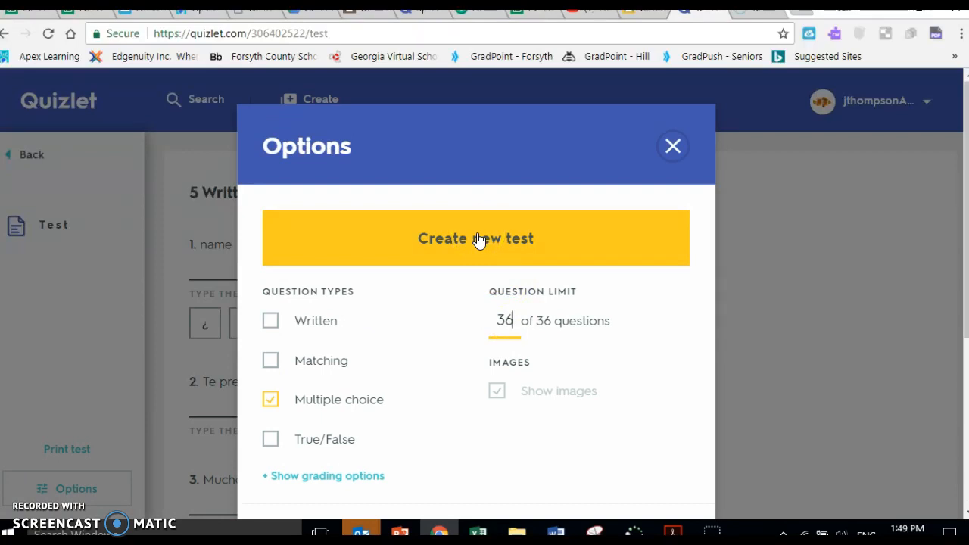
click(479, 240)
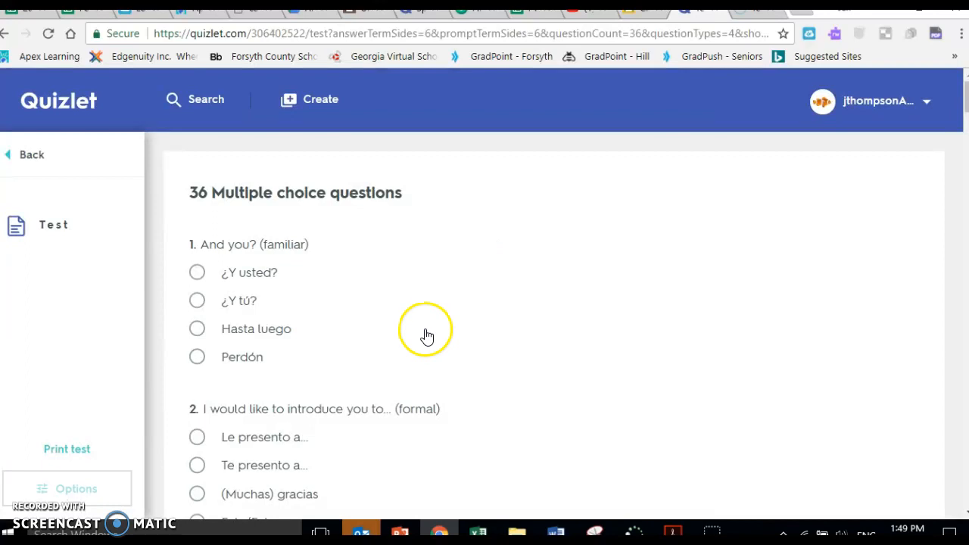
Examine the multiple choice questions through to the answer check at the end, and return to the first question.
scroll(426, 334, down, 1)
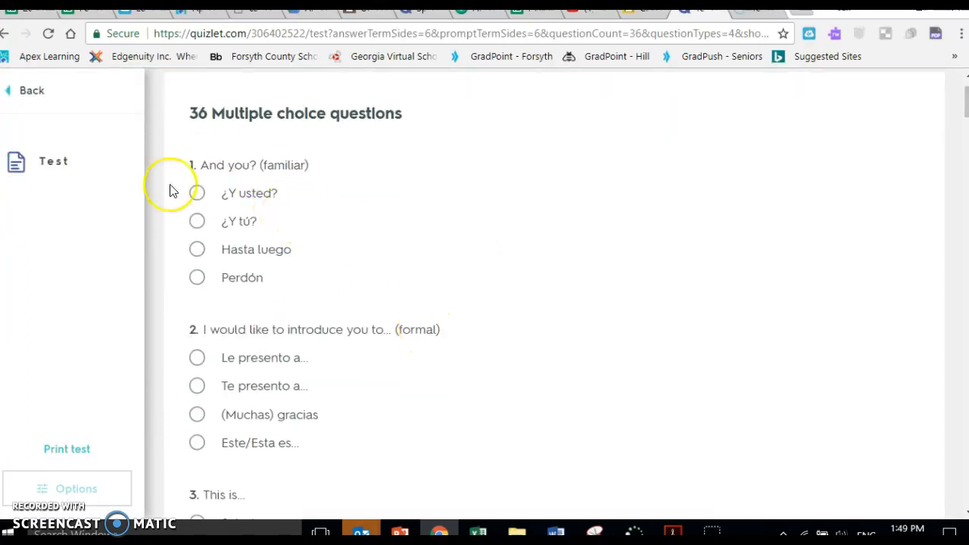
scroll(297, 274, down, 20)
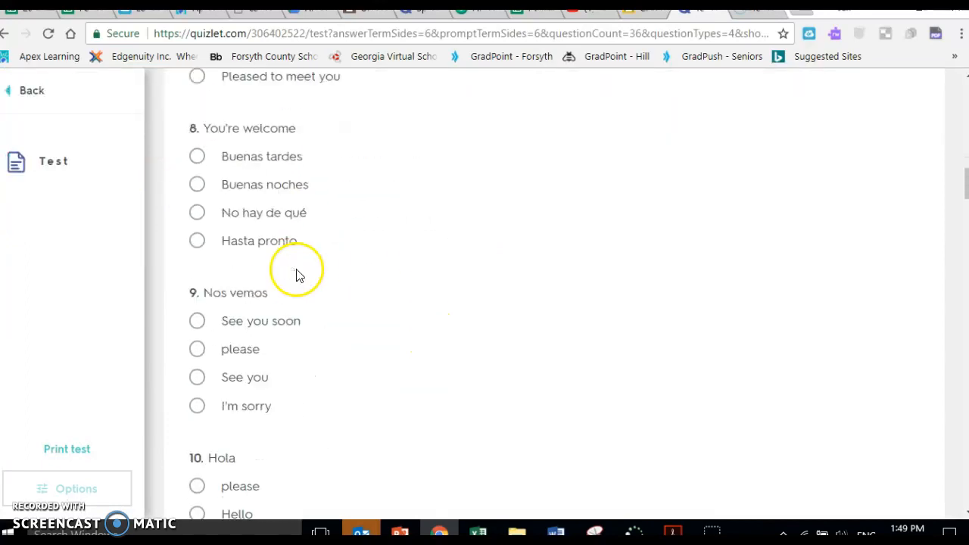
scroll(579, 284, down, 20)
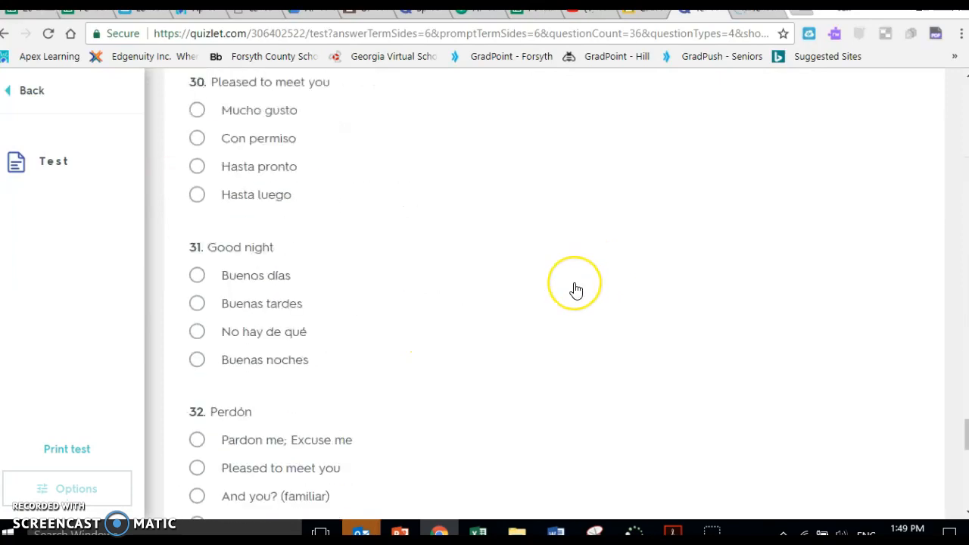
scroll(575, 290, down, 1)
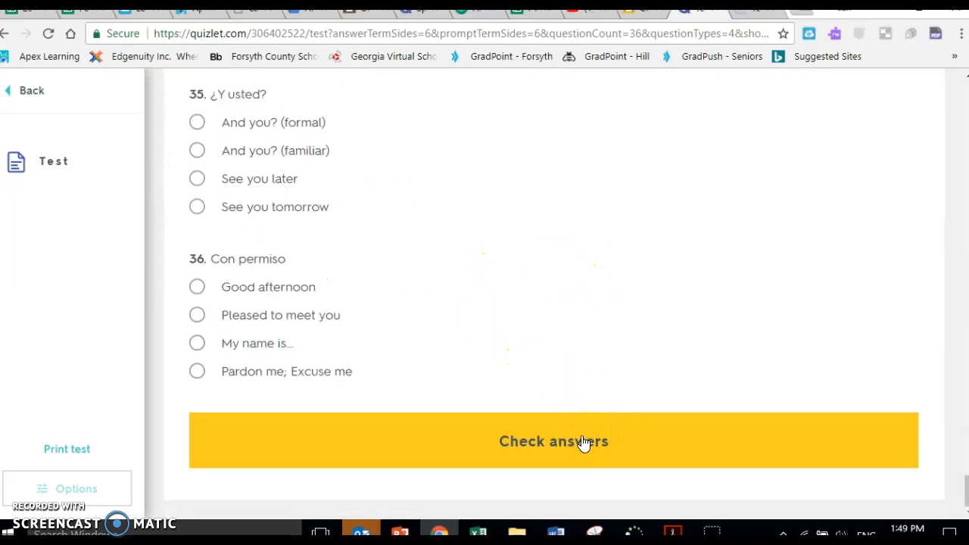
click(515, 318)
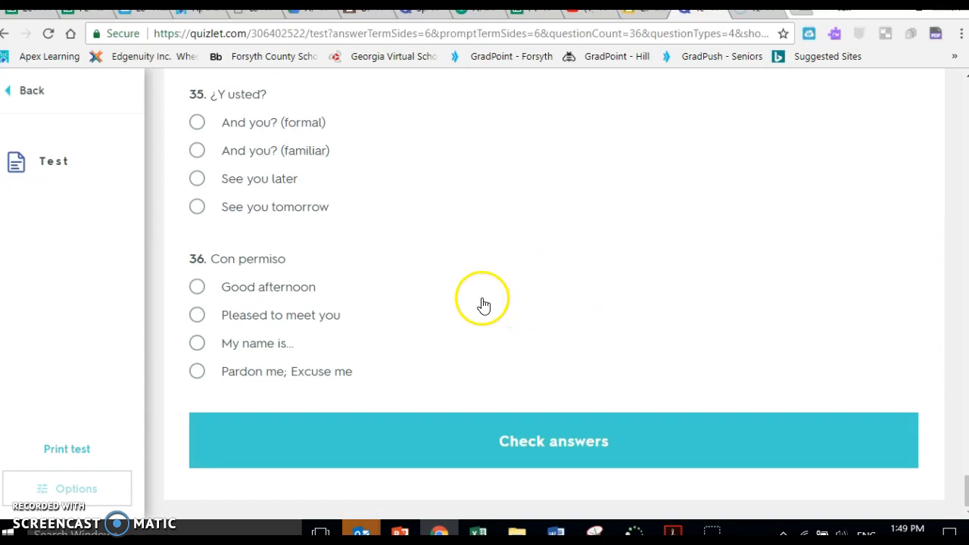
scroll(489, 305, up, 1)
scroll(489, 306, up, 6)
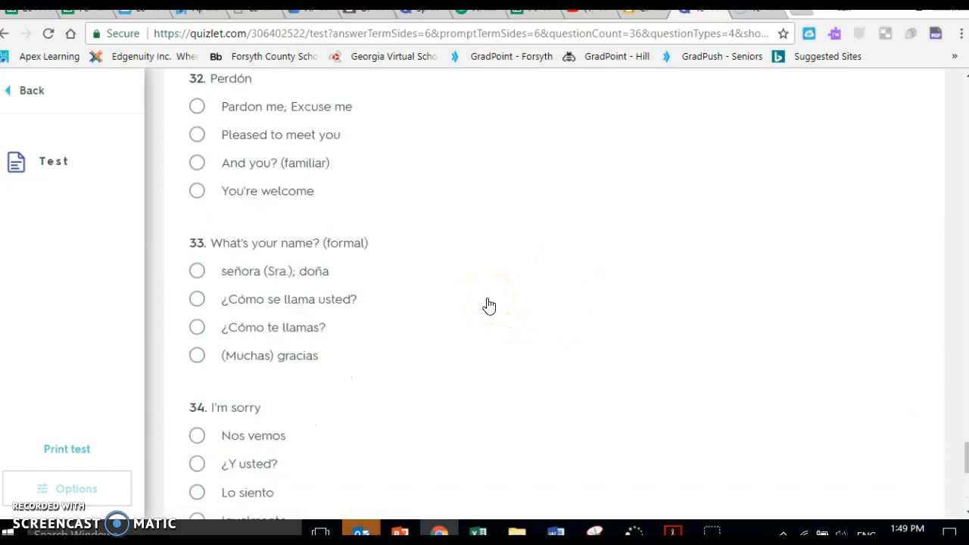
click(489, 298)
scroll(489, 298, up, 20)
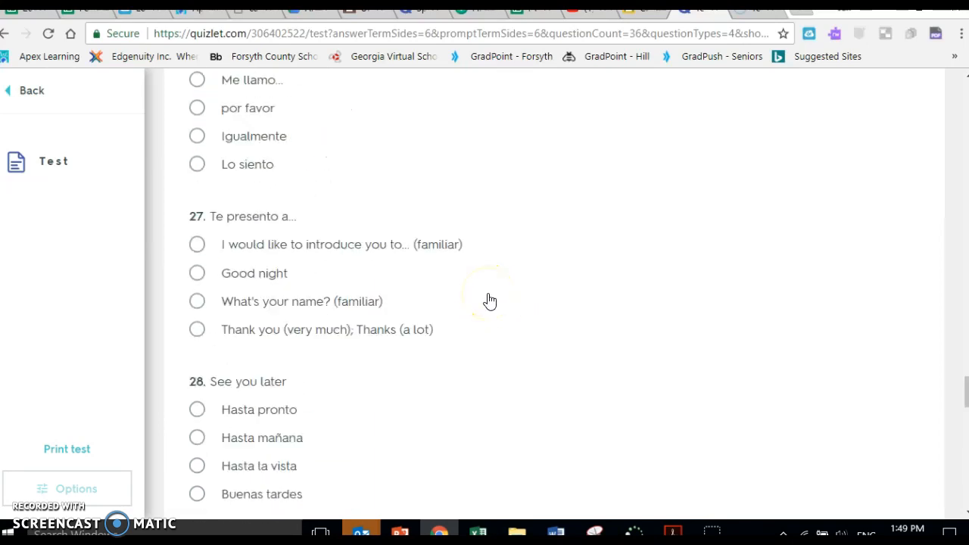
scroll(492, 301, up, 17)
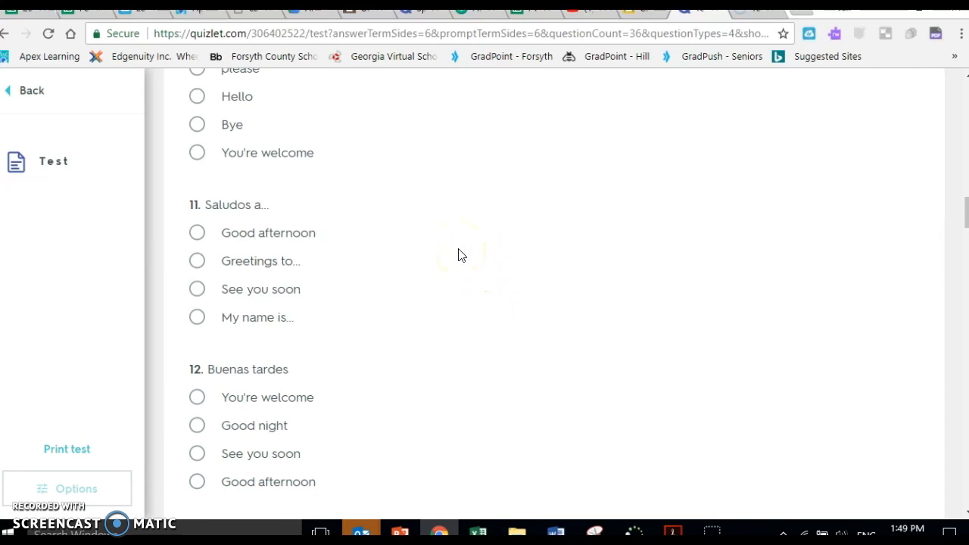
scroll(458, 256, up, 7)
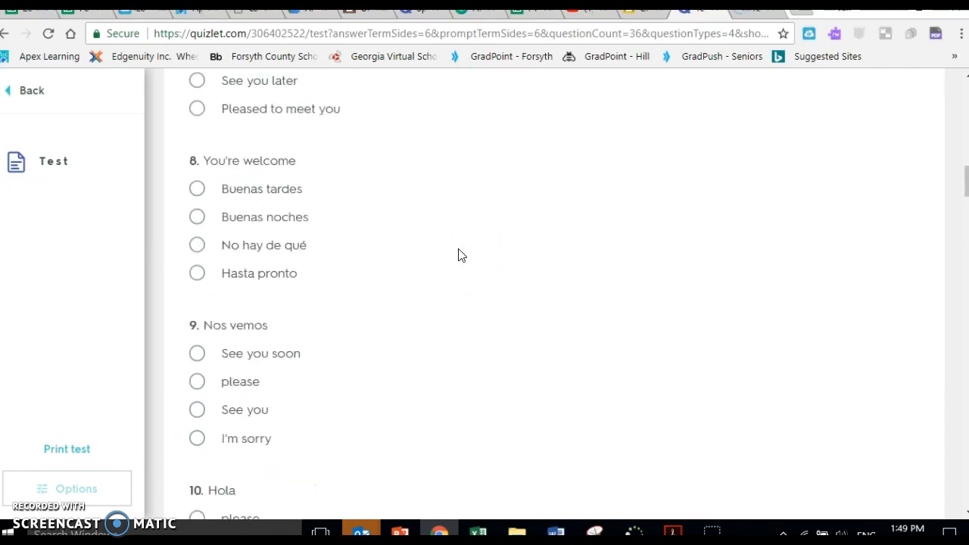
click(844, 216)
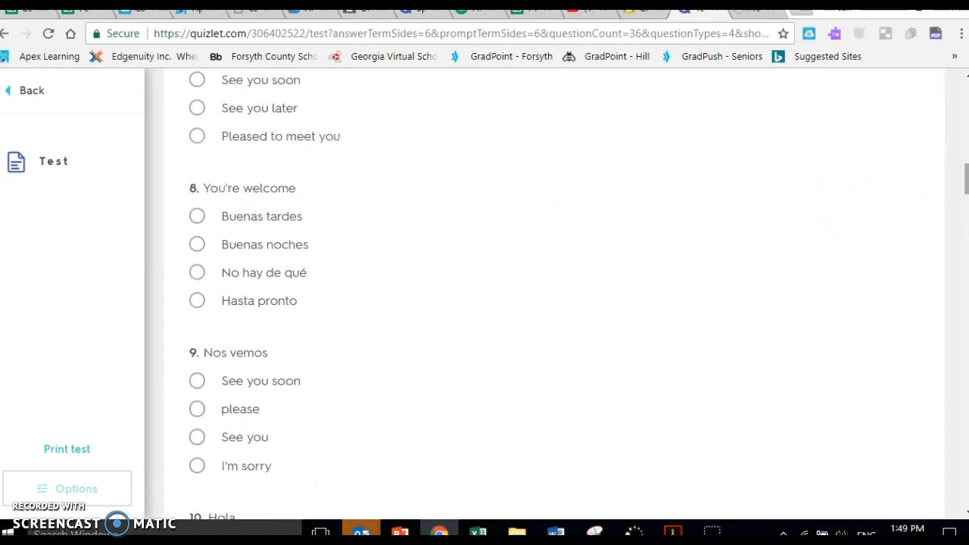
scroll(499, 288, up, 9)
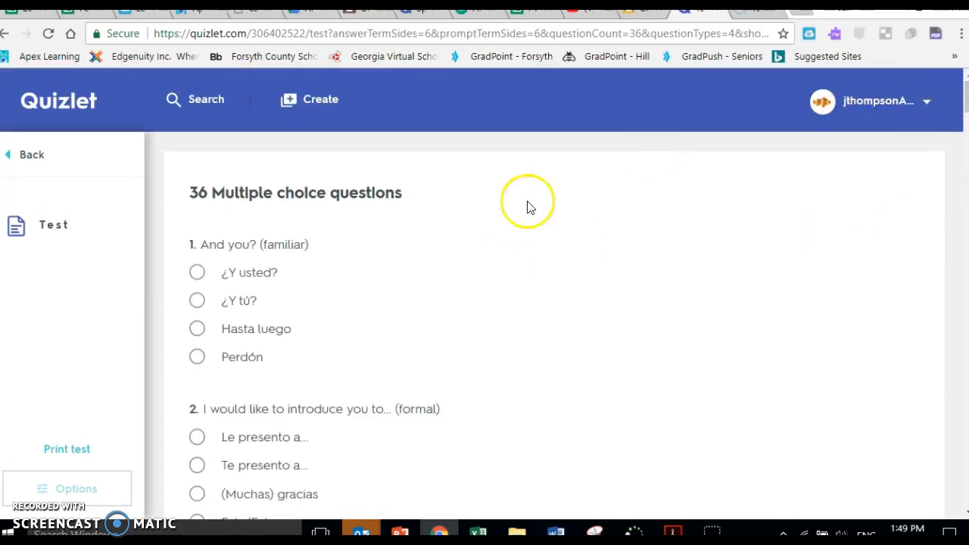